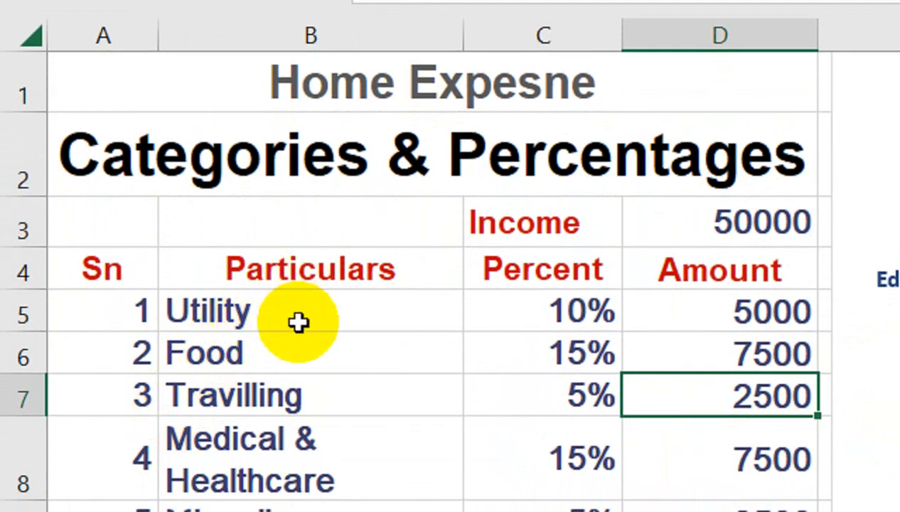
Examine the home expense table's categories, percentages and amounts from Utility through family activities & vacations.
scroll(293, 329, down, 2)
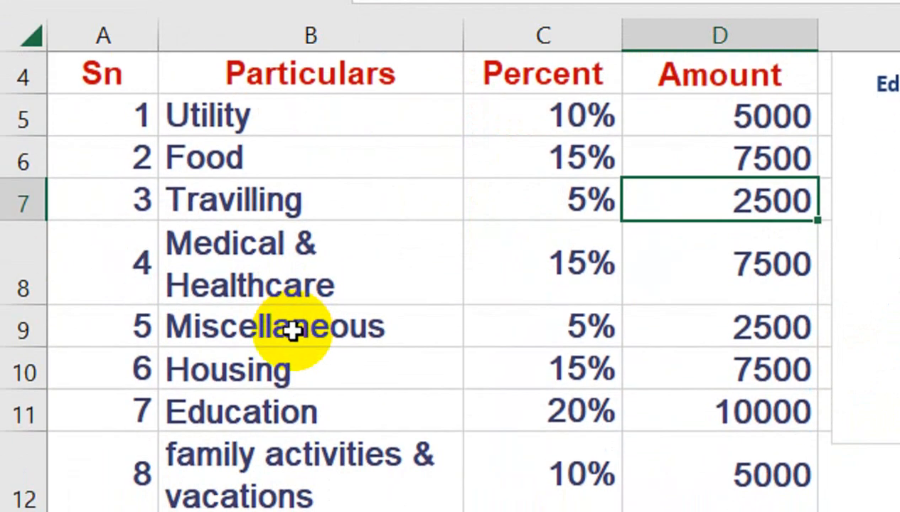
scroll(288, 308, up, 2)
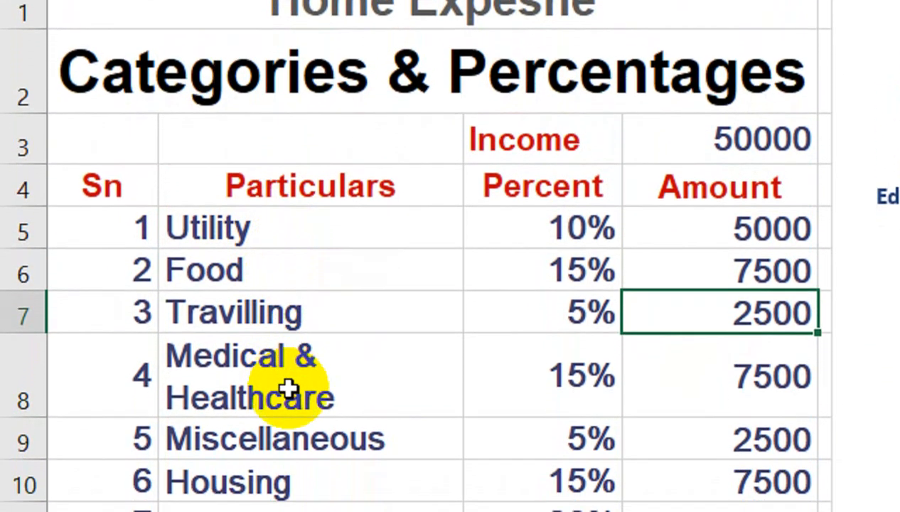
scroll(299, 386, down, 2)
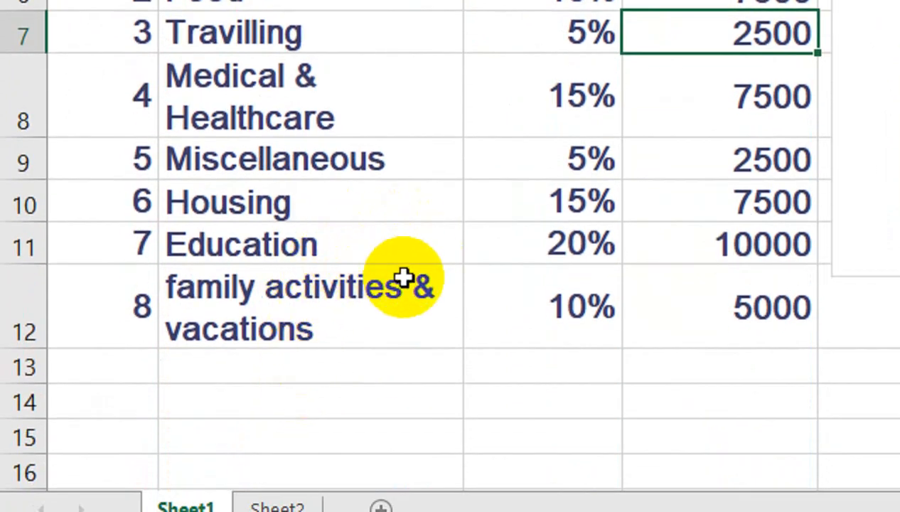
scroll(485, 267, up, 2)
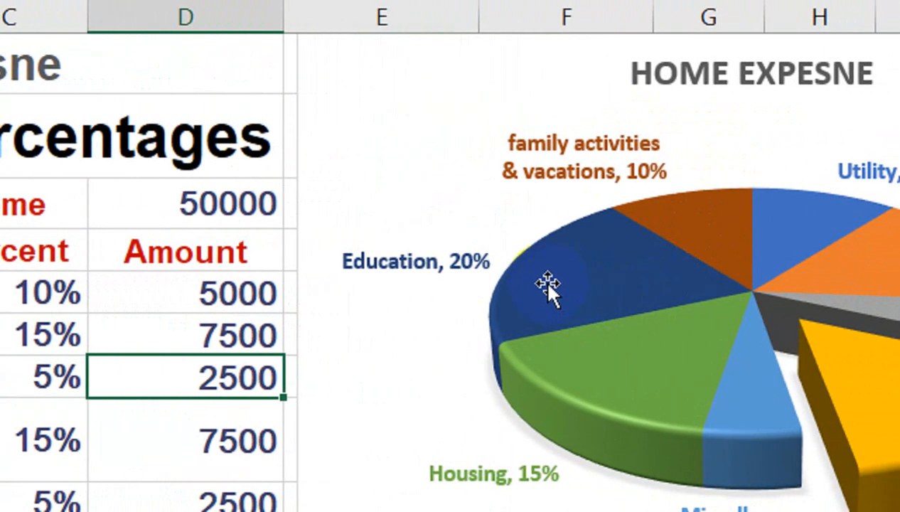
Move the Home Expesne pie chart over to column G, uncovering the Total Expesne and You Save cells.
click(513, 278)
mouse_move(502, 281)
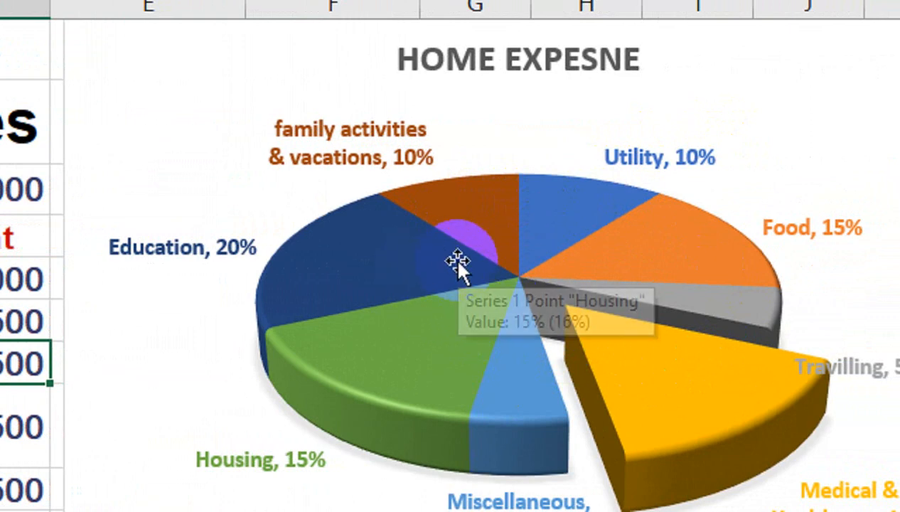
mouse_move(456, 263)
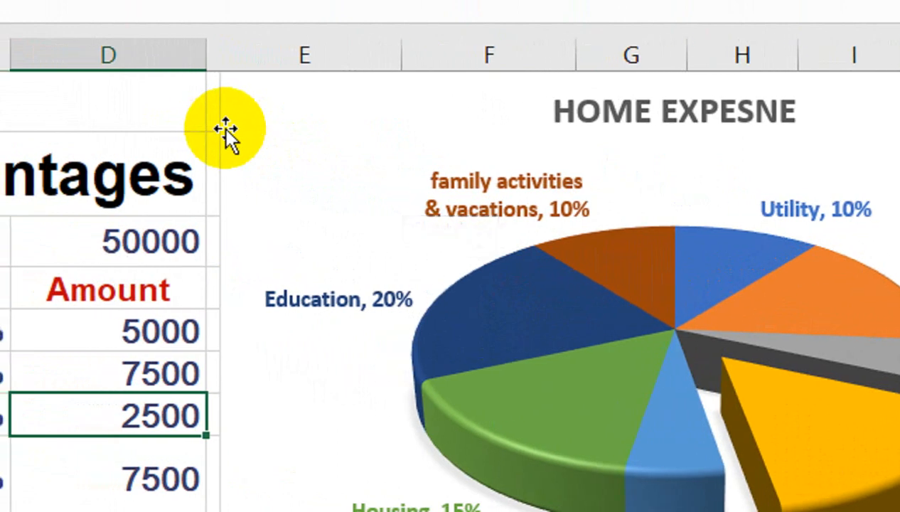
drag(227, 128, 603, 123)
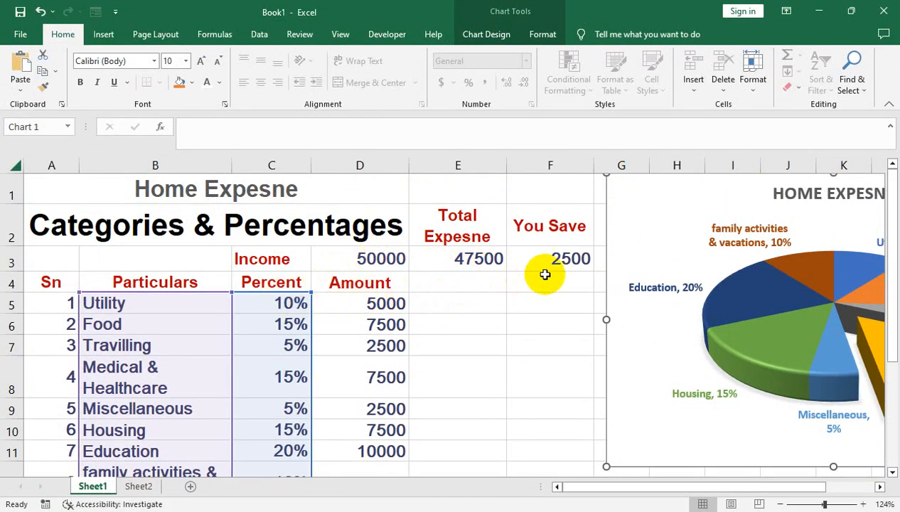
Create a copy of Sheet1 within Book1, placed before Sheet1.
right_click(93, 487)
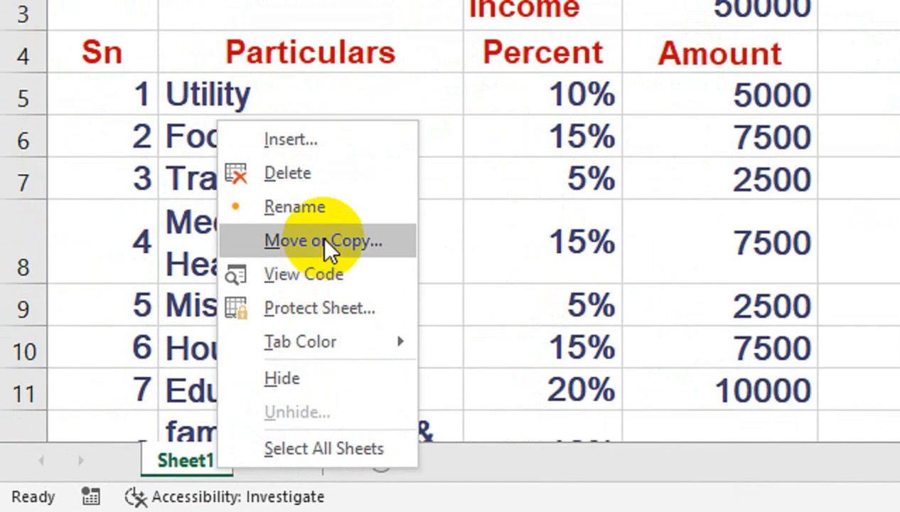
click(324, 240)
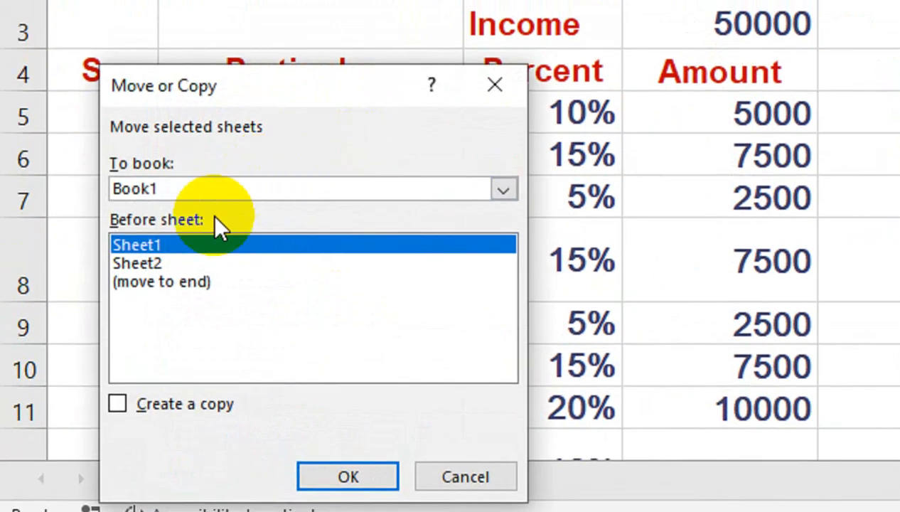
click(174, 387)
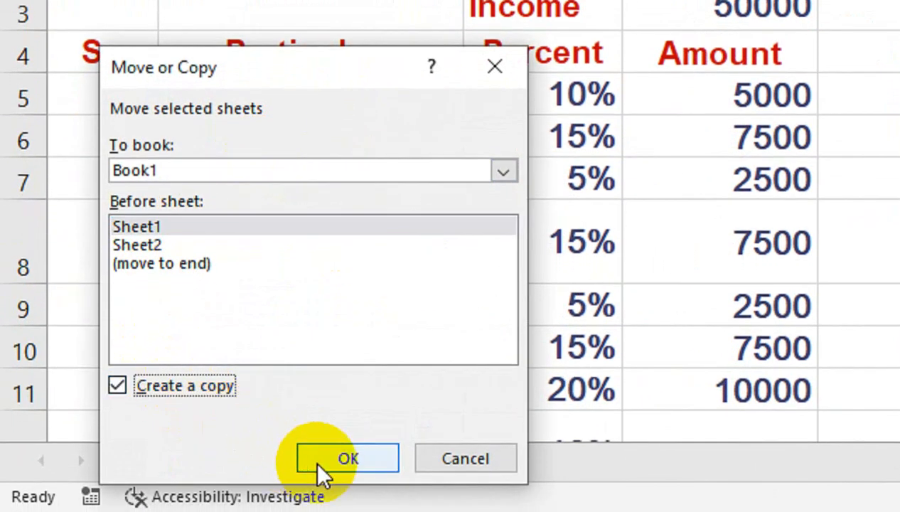
click(321, 471)
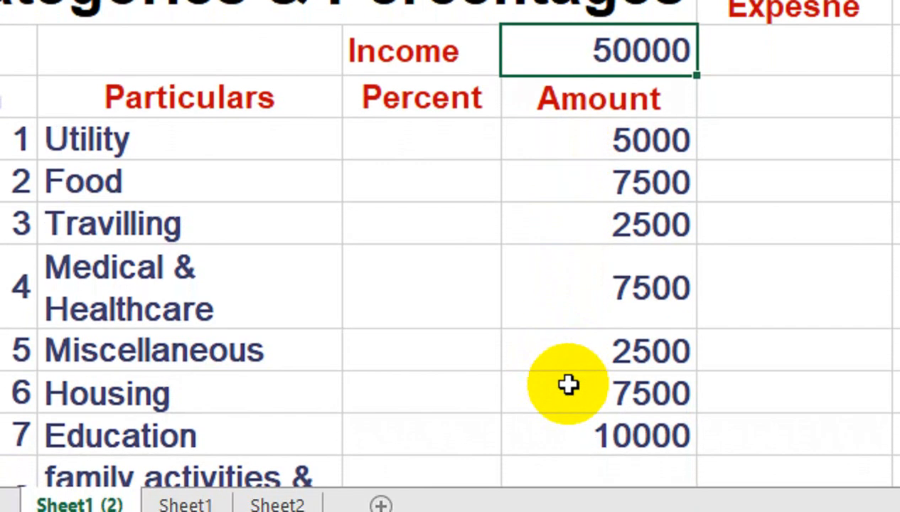
Calculate the Utility percentage in C5 with =D5/$D$3 and fill the formula down through C12.
scroll(569, 410, down, 1)
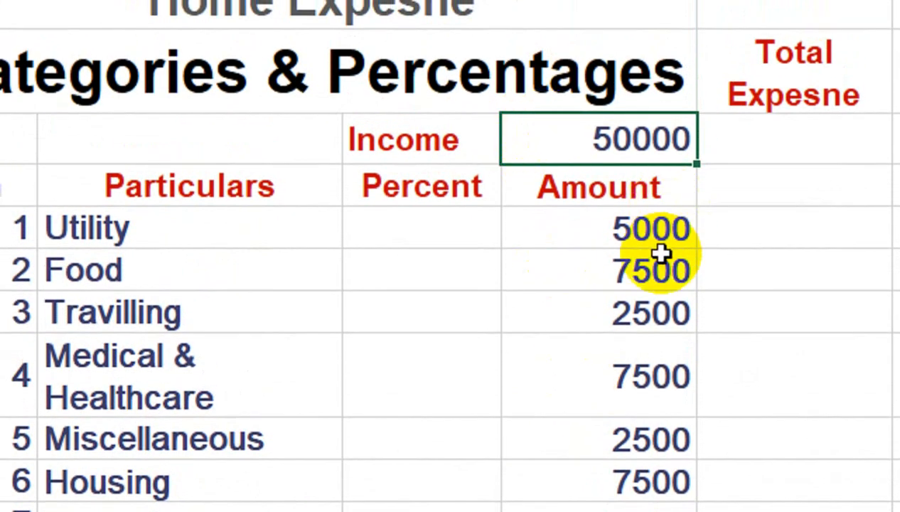
click(458, 231)
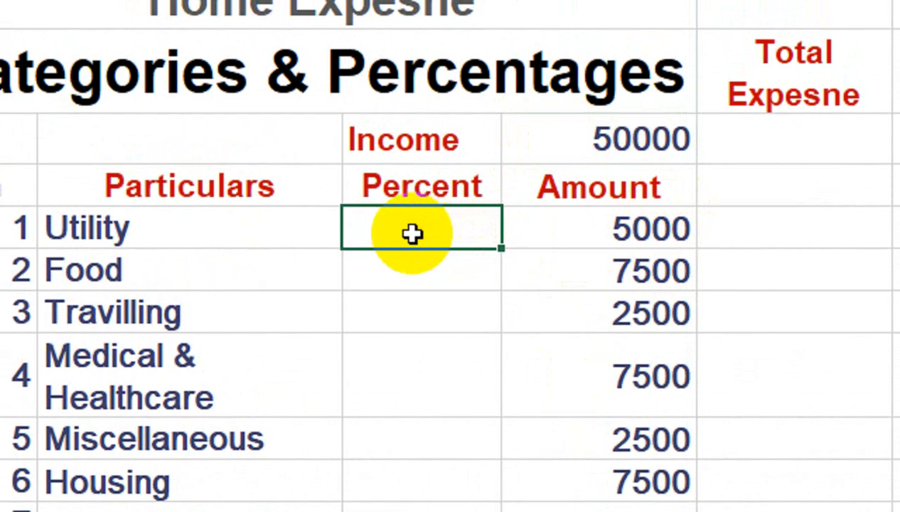
text(=)
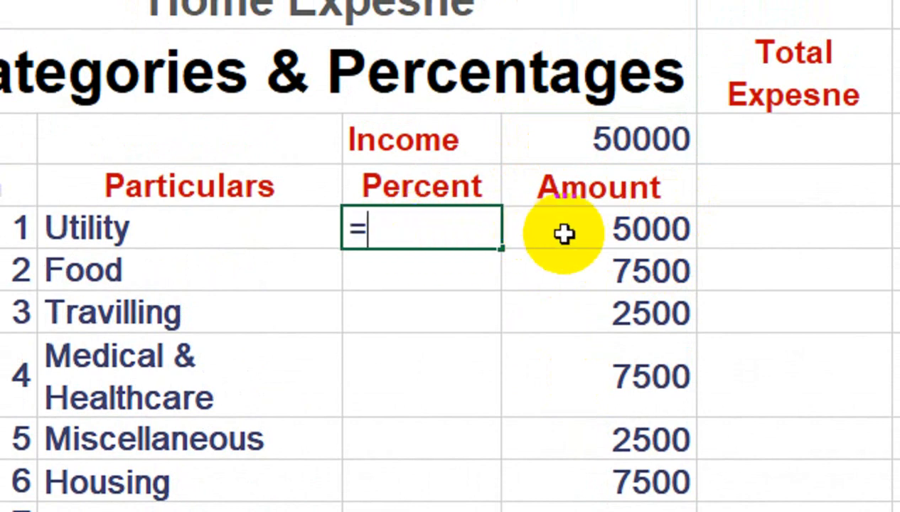
click(564, 232)
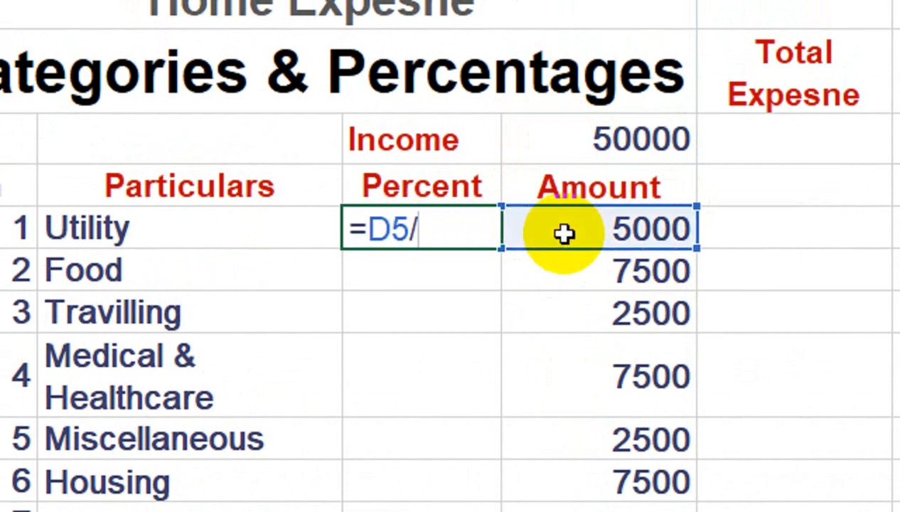
text(/)
click(577, 133)
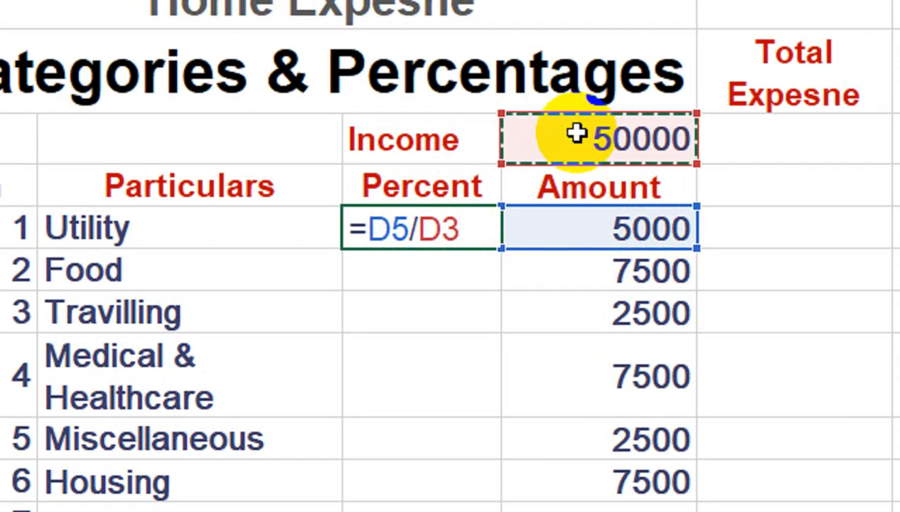
key(F4)
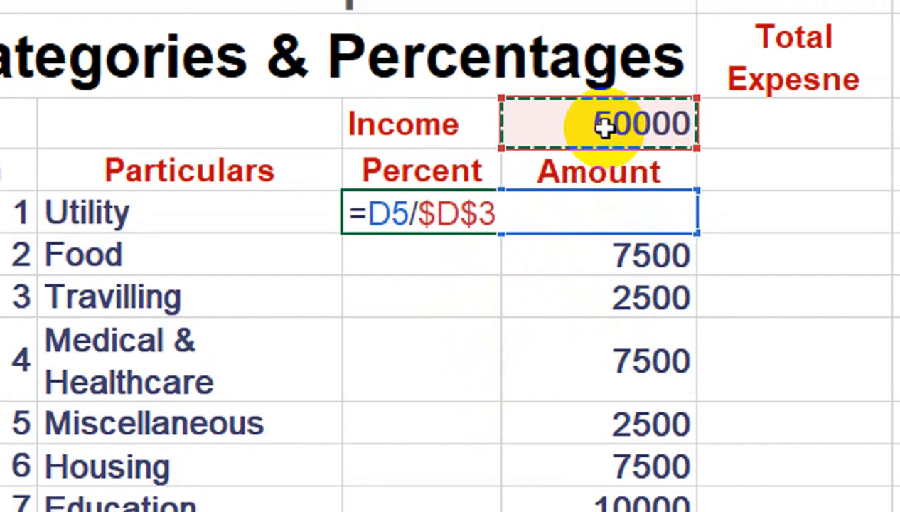
key(Return)
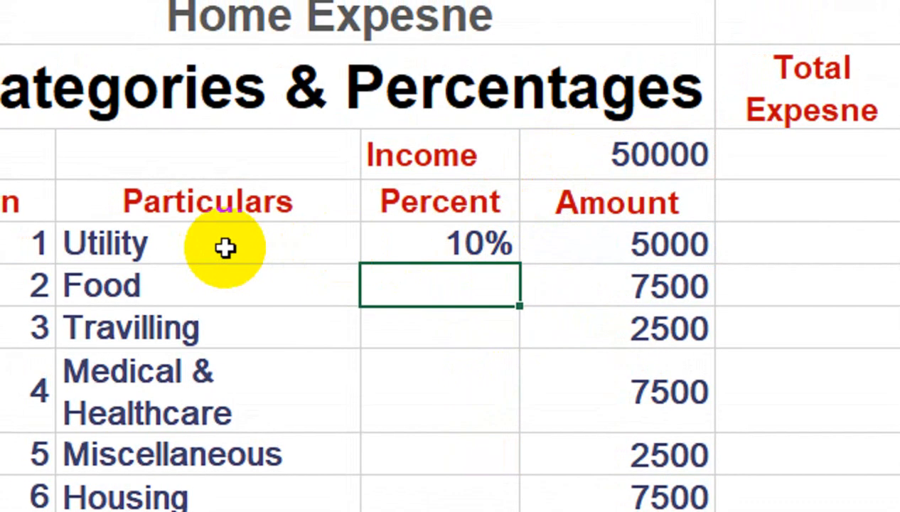
click(445, 252)
drag(520, 263, 525, 358)
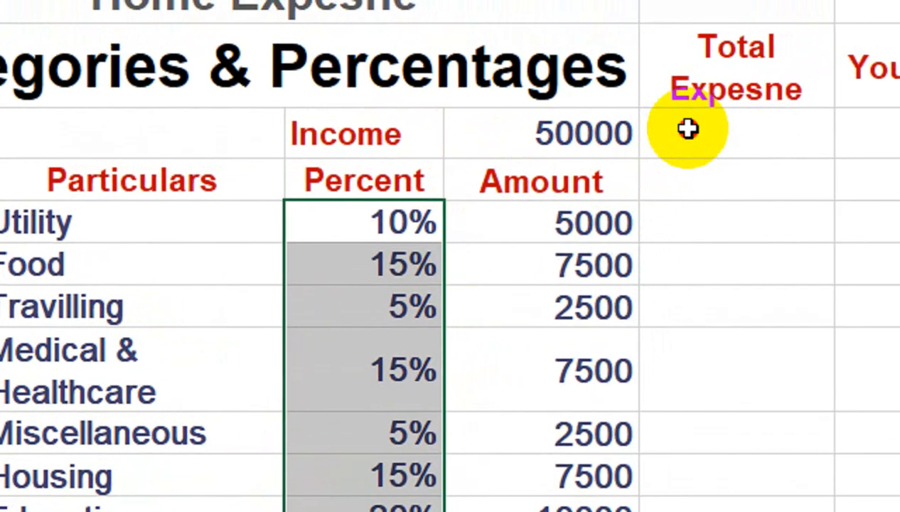
Total the expense amounts under Total Expesne in E3 with =SUM(D5:D12).
click(763, 119)
text(=su)
key(Tab)
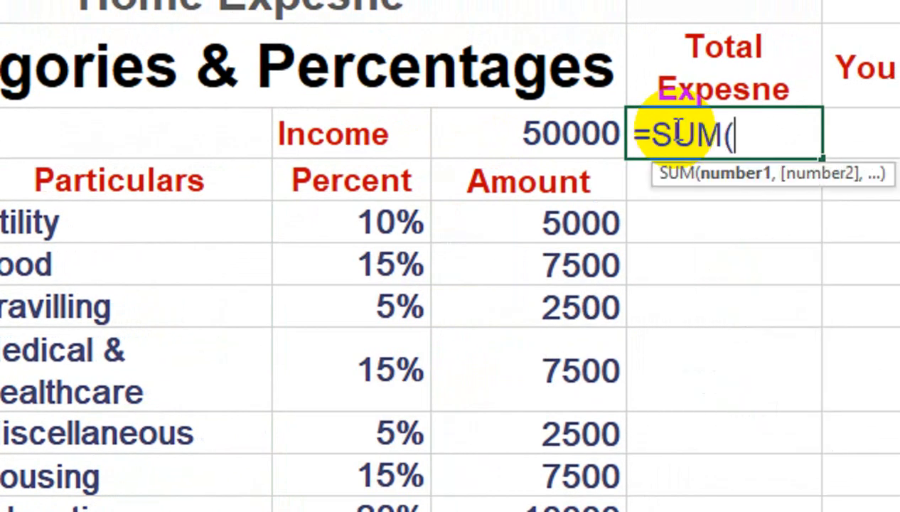
key(Down)
key(Left)
key(ctrl+shift+Down)
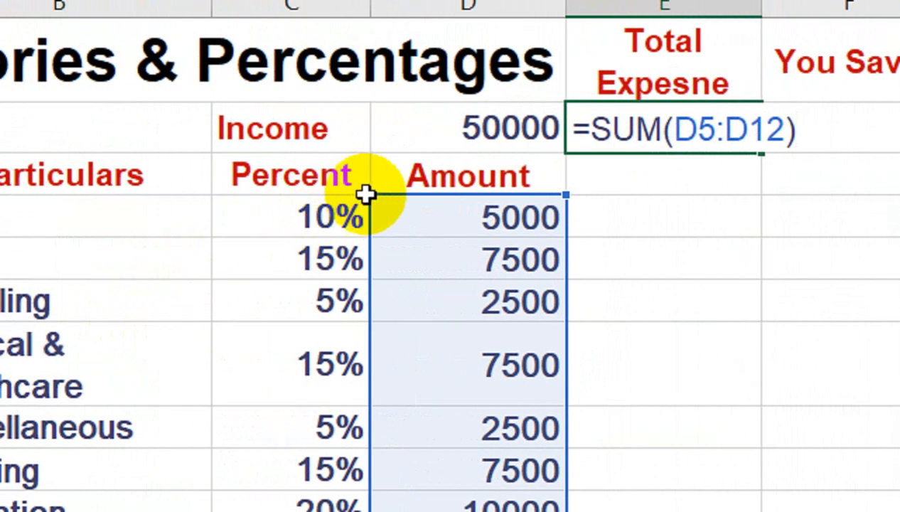
key(Return)
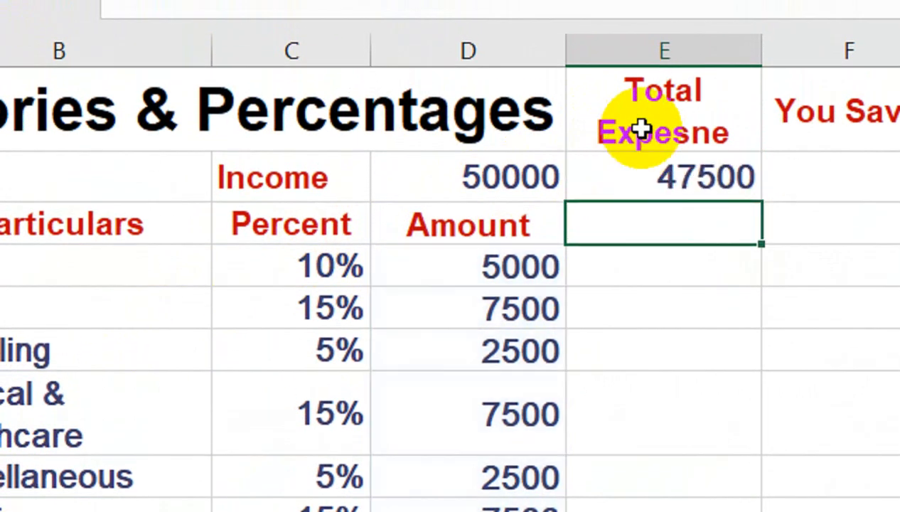
Calculate the savings under You Save in F3 by subtracting Total Expesne E3 from Income D3.
click(781, 178)
text(=)
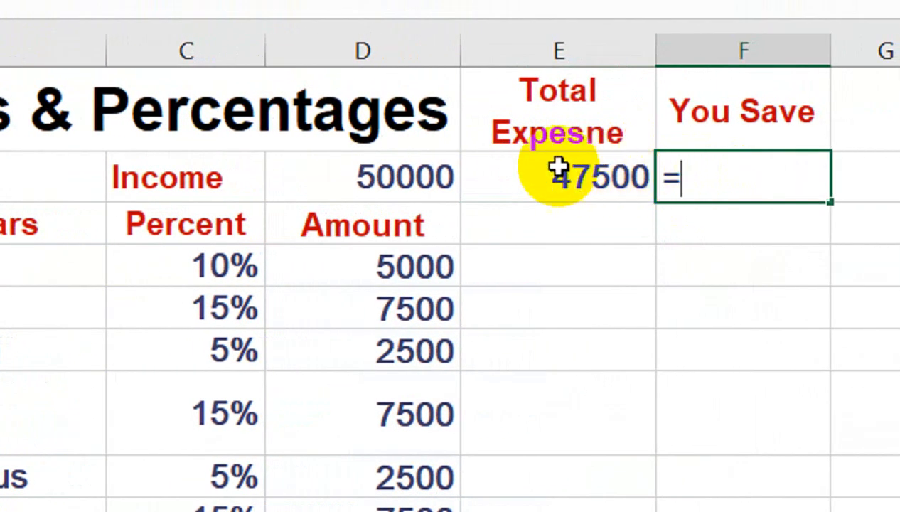
click(442, 172)
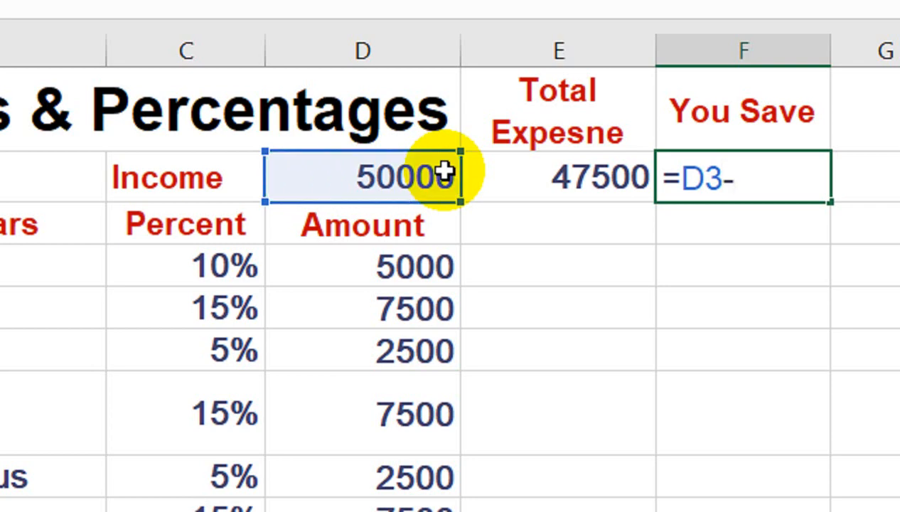
key(Left)
key(Return)
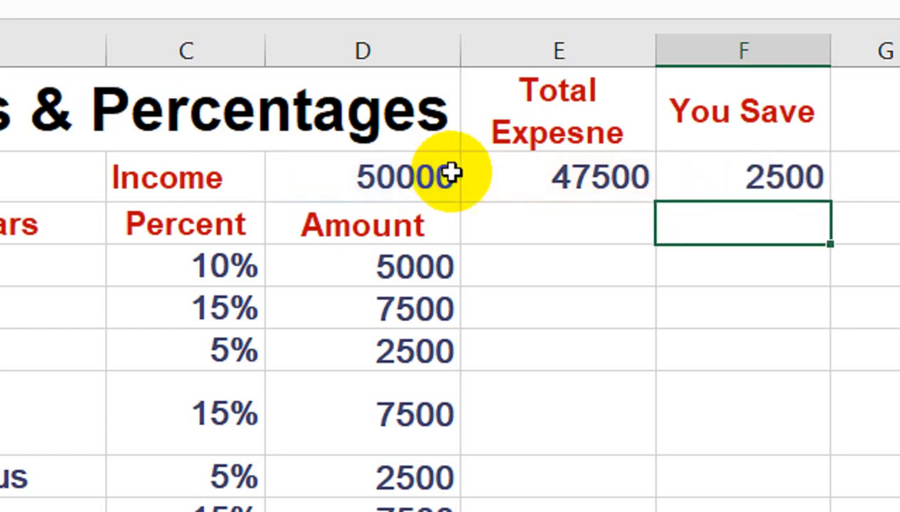
click(711, 177)
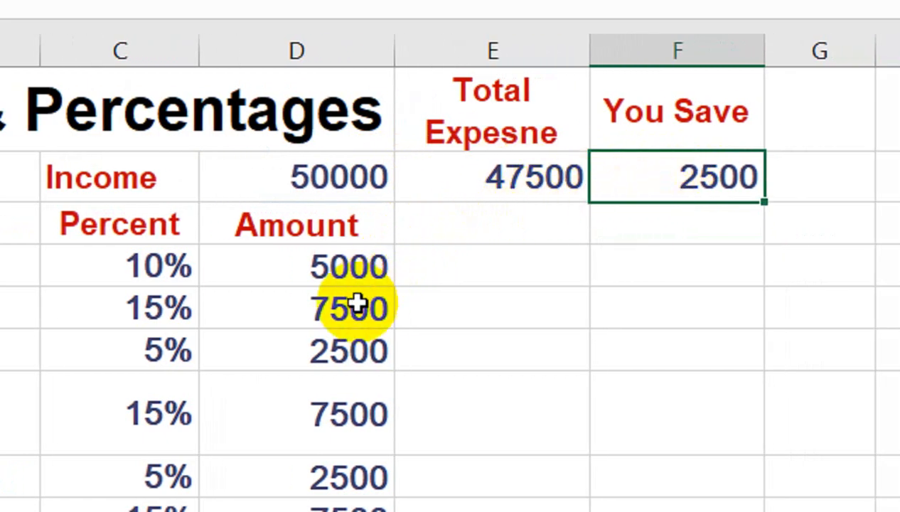
Try a Food amount of 5000 in D6 to test the formulas, and undo the change.
click(133, 315)
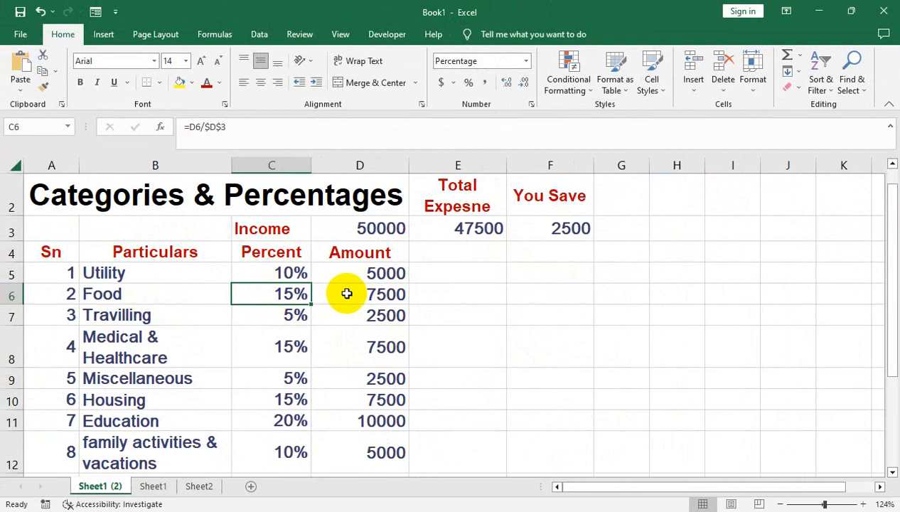
click(618, 297)
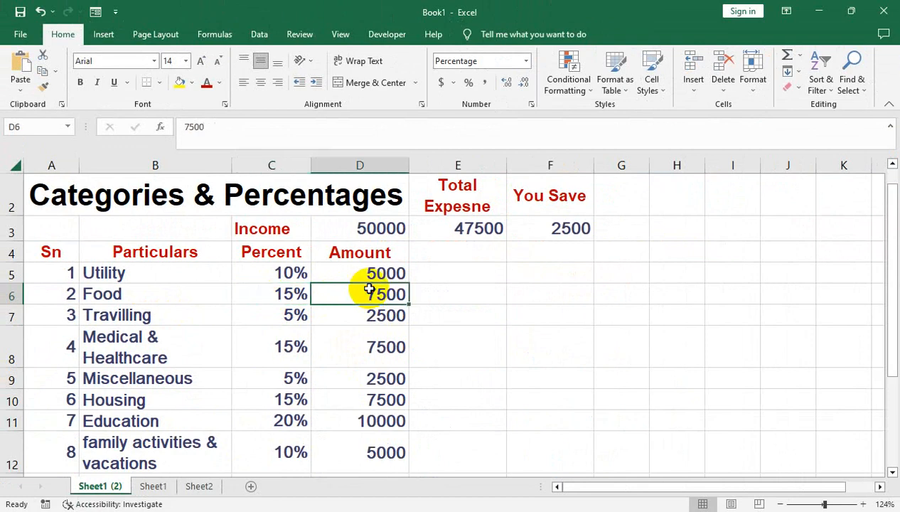
text(500)
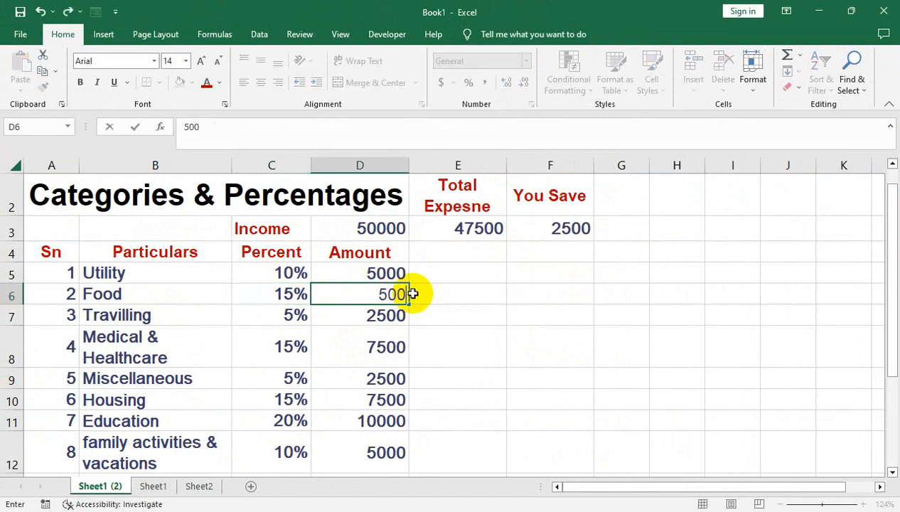
text(0)
key(Return)
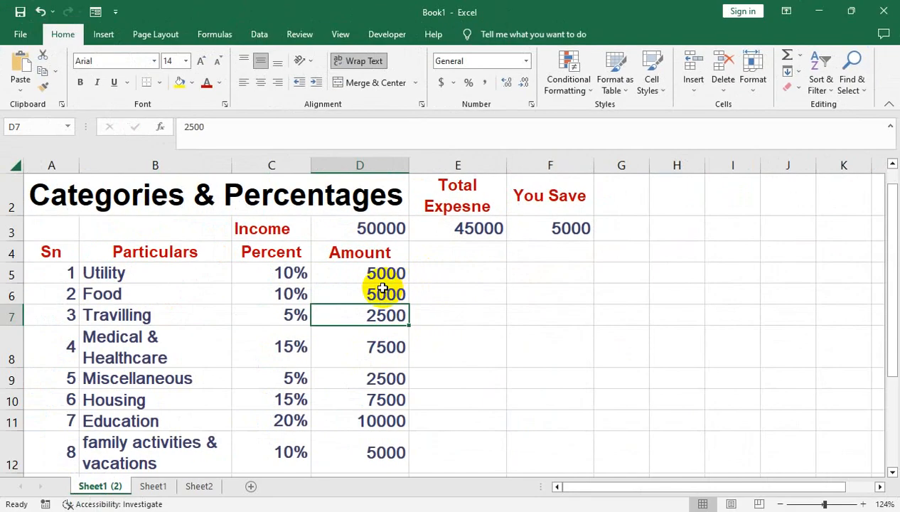
key(ctrl+z)
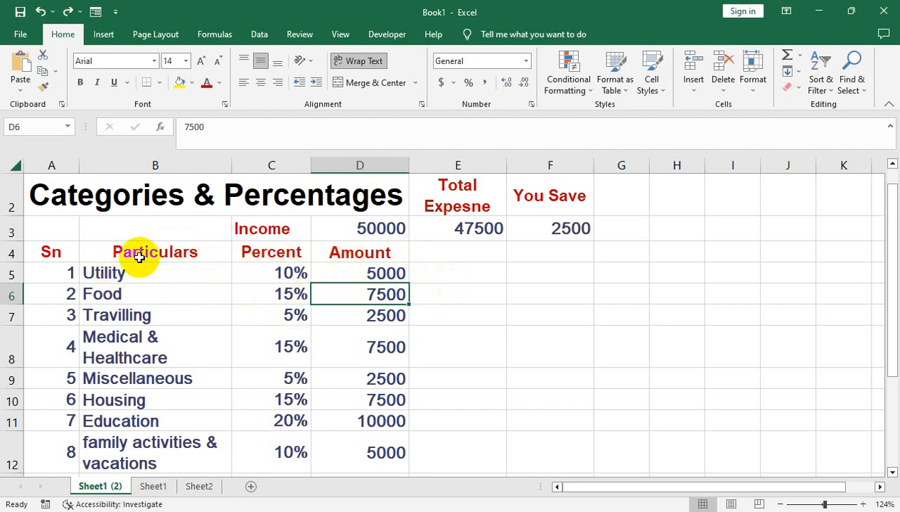
Insert a 2-D pie chart of the expense categories and percentages in B5:C12, and apply chart Style 9 to it.
drag(146, 273, 276, 454)
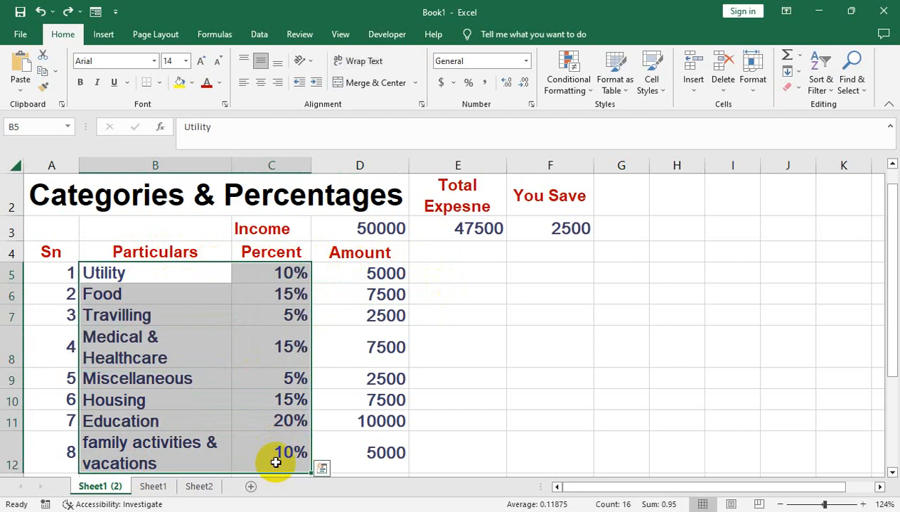
scroll(276, 462, down, 1)
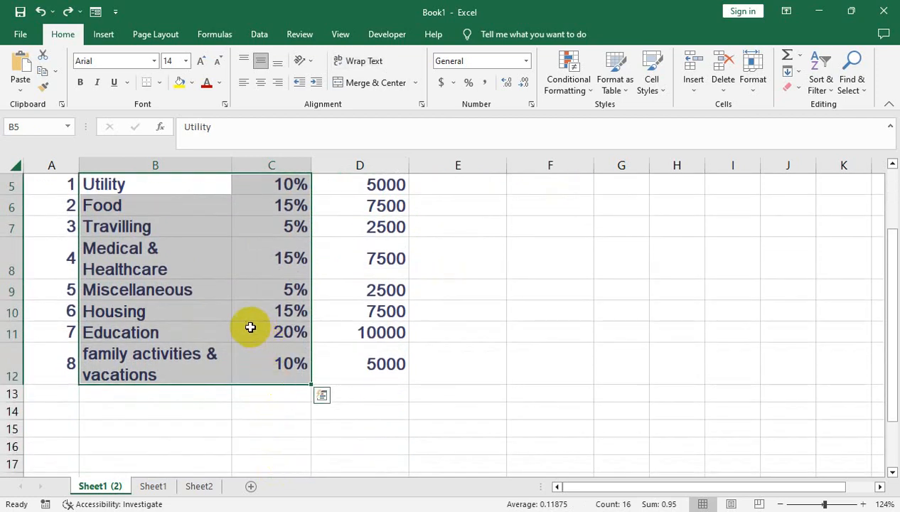
scroll(251, 327, up, 2)
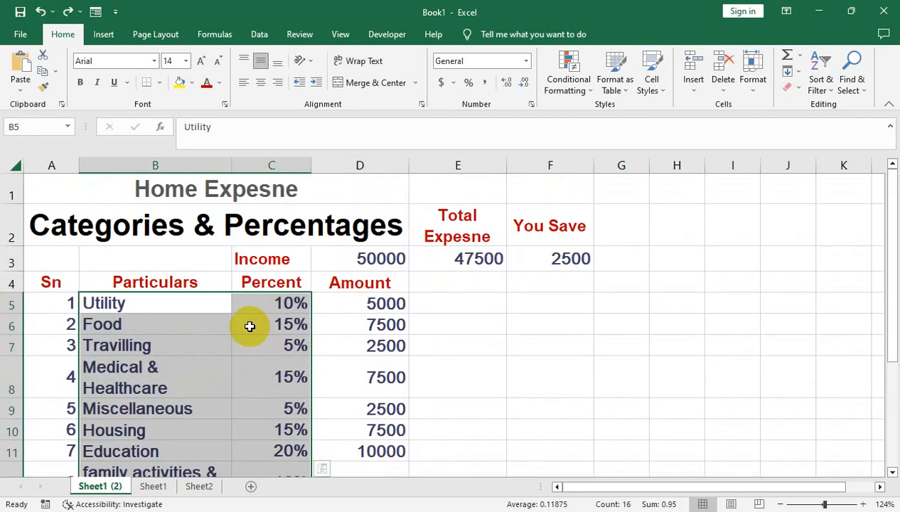
click(107, 36)
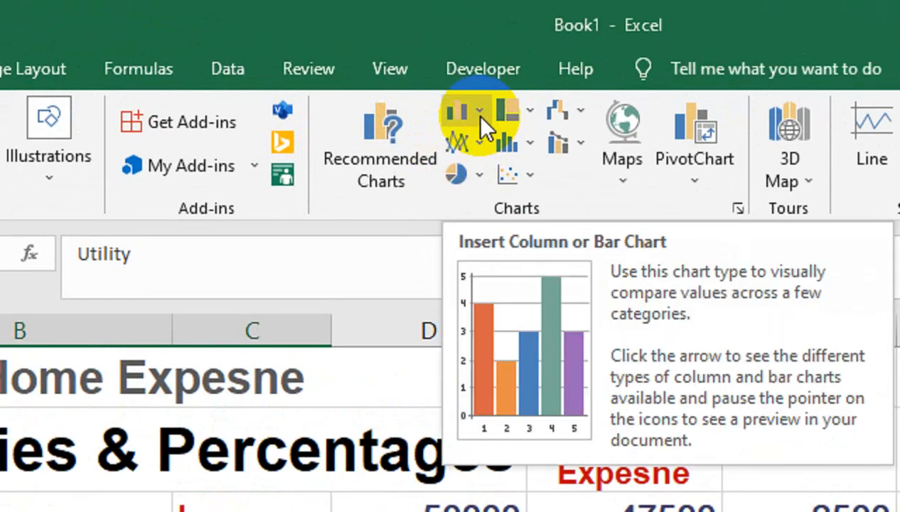
click(474, 173)
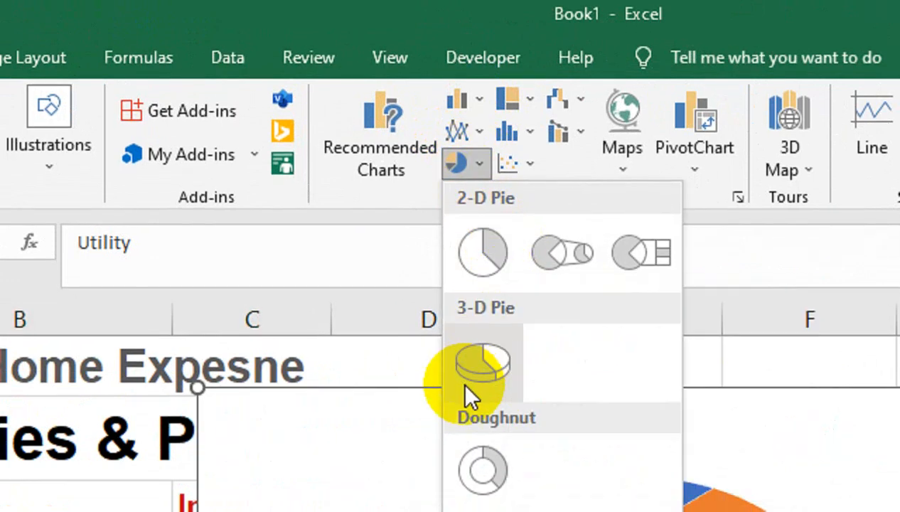
click(469, 263)
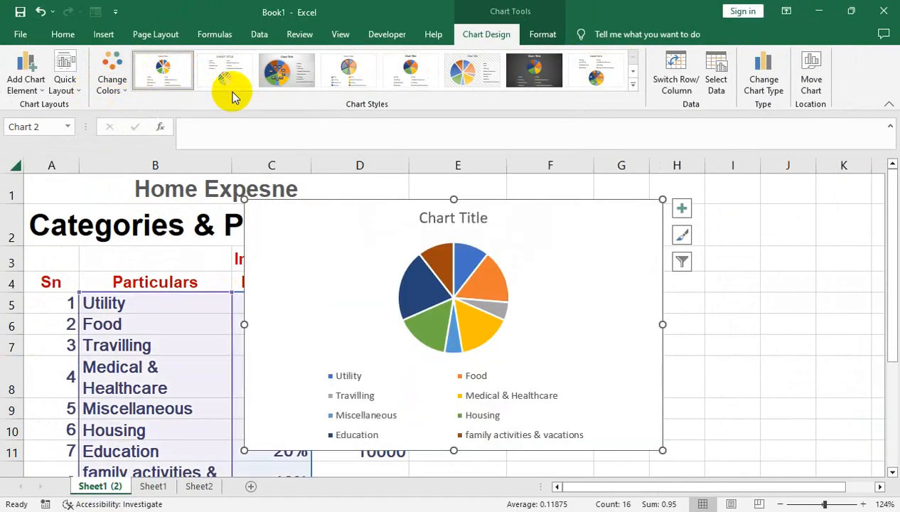
click(634, 87)
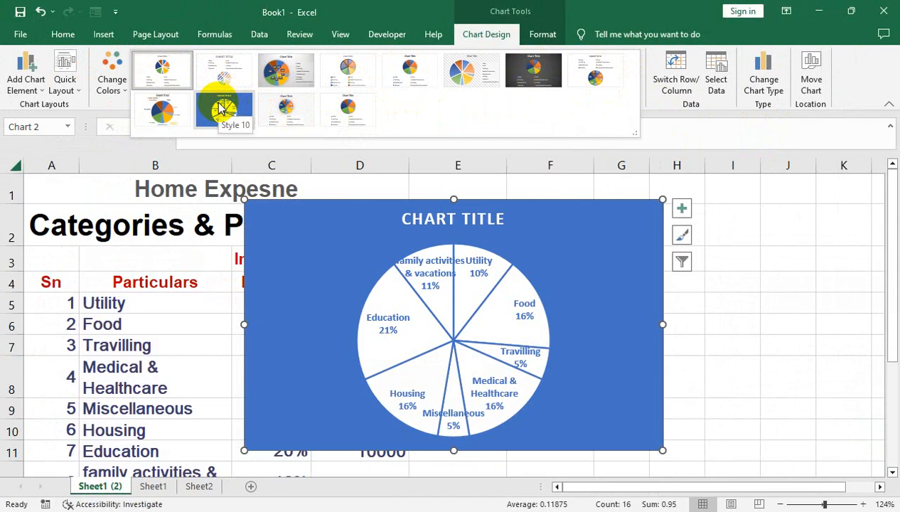
click(163, 110)
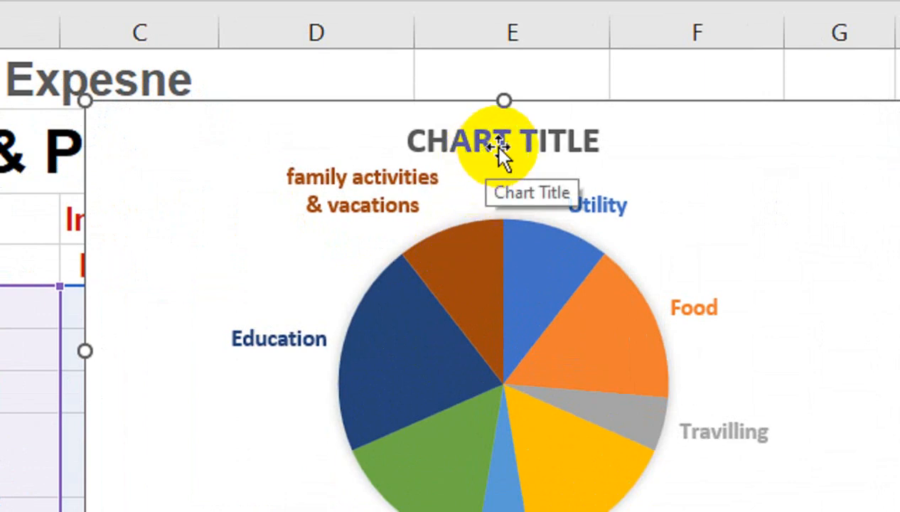
Link the pie chart's title to the Home Expesne heading in A1:D1 with a cell reference.
click(513, 146)
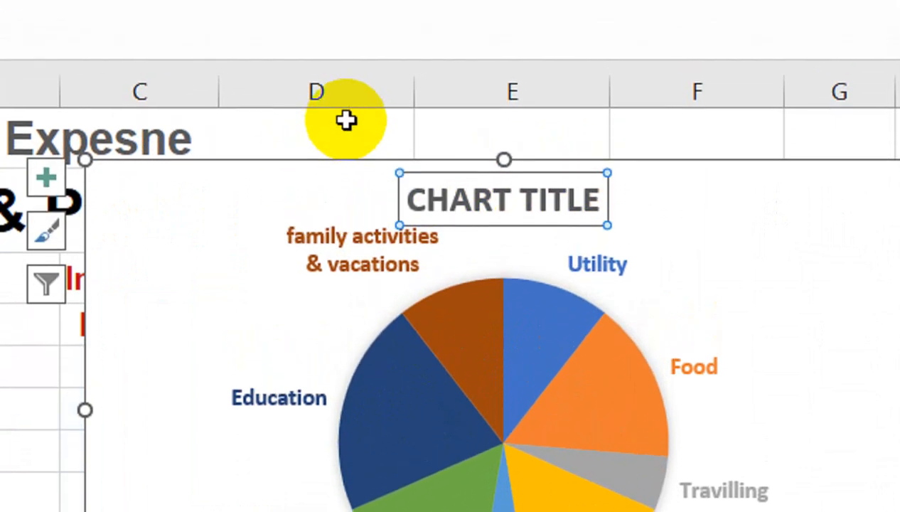
click(347, 121)
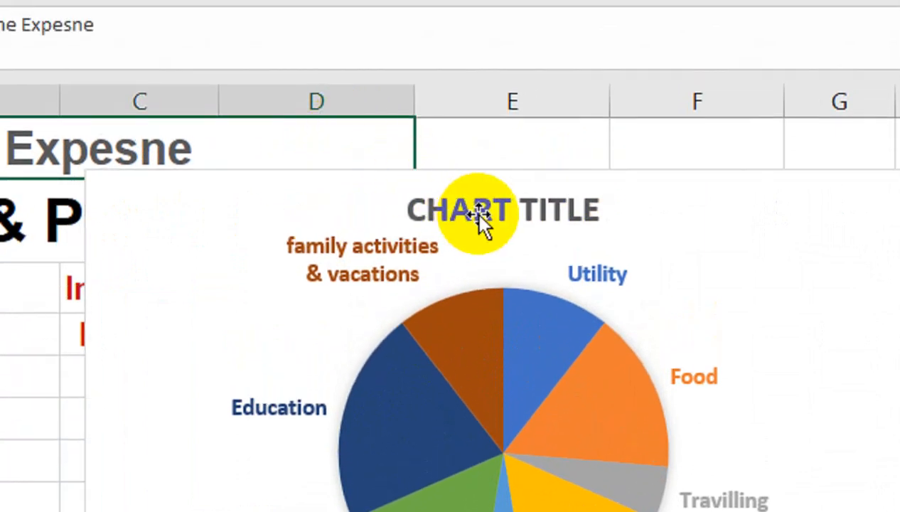
click(483, 203)
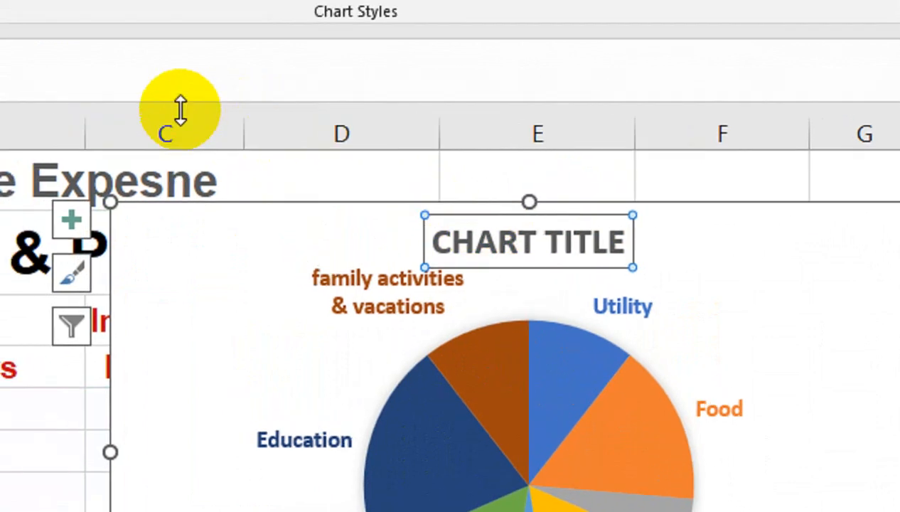
click(90, 80)
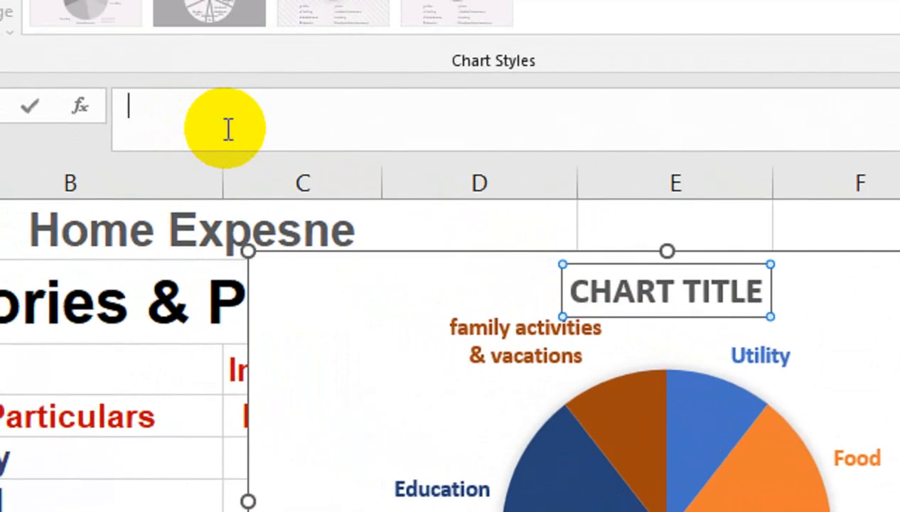
text(=)
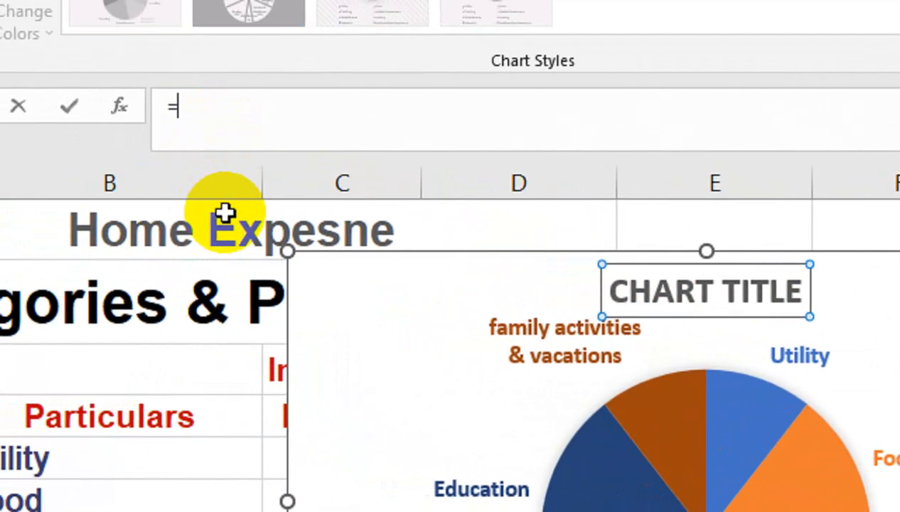
click(256, 222)
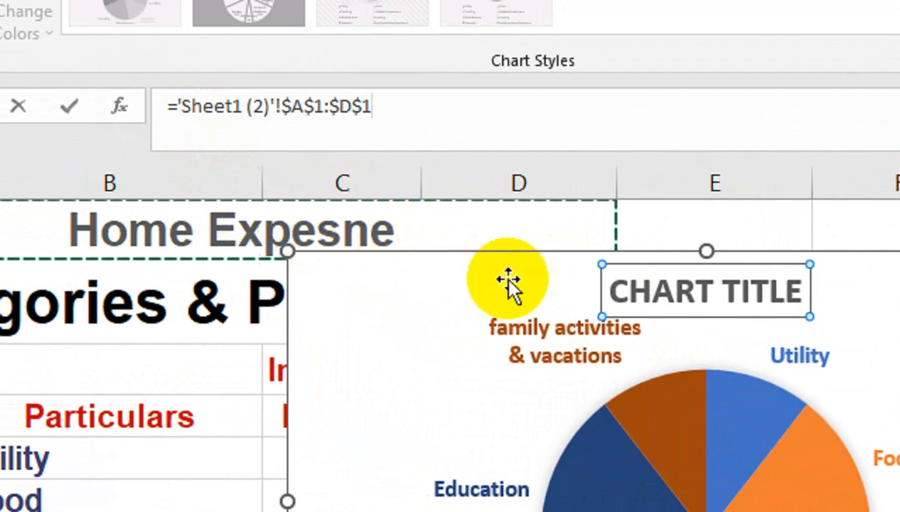
text(+)
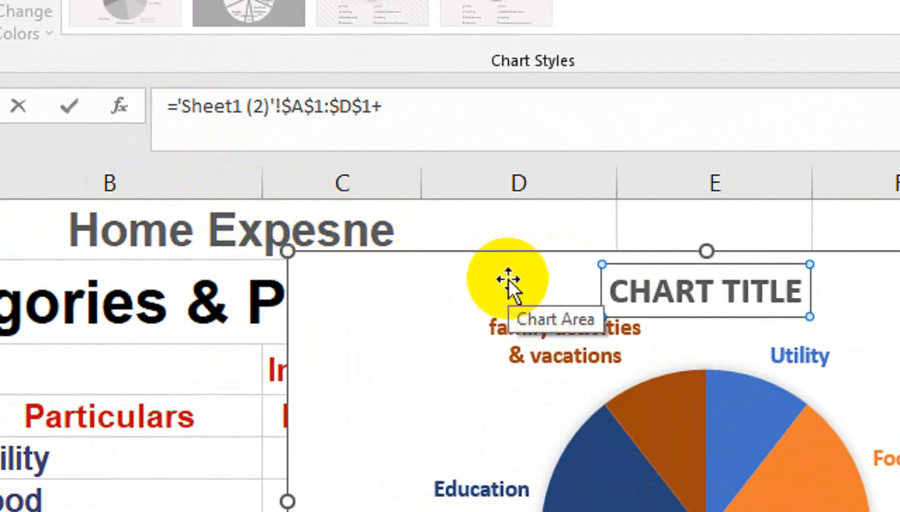
key(Return)
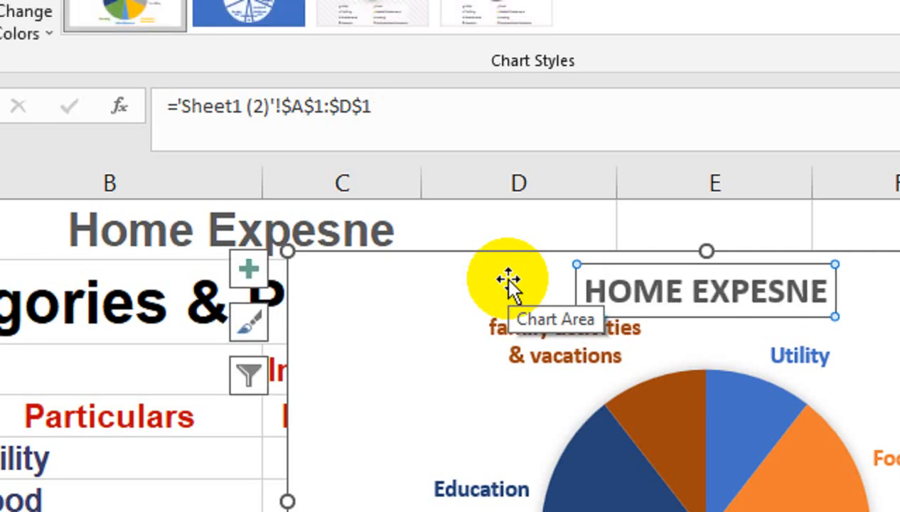
click(629, 227)
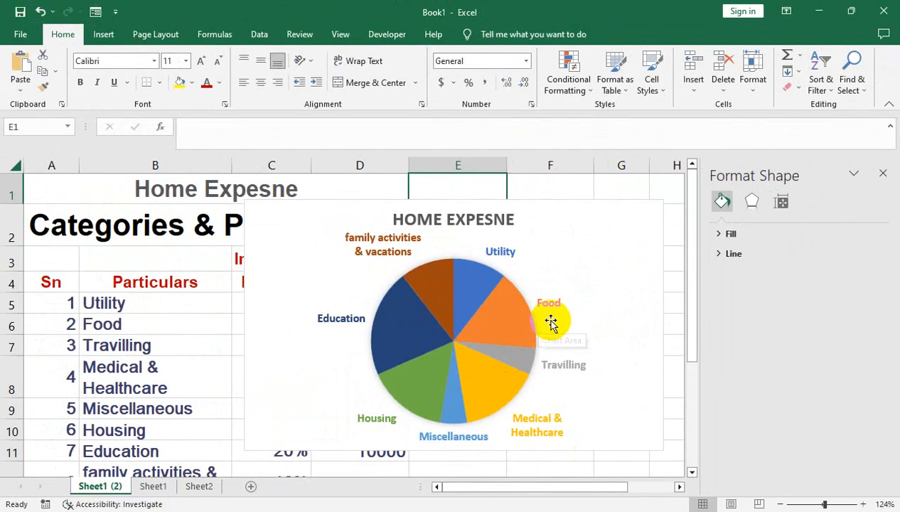
click(883, 175)
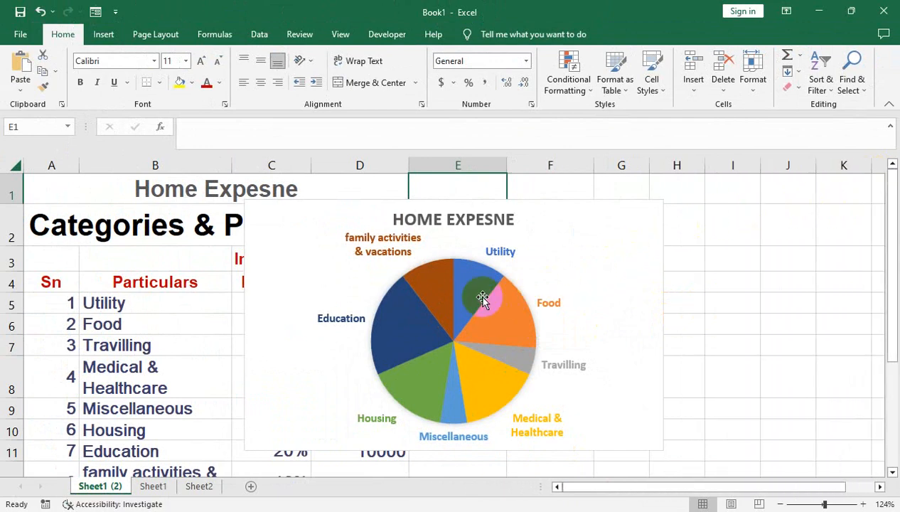
Move the pie chart beside the expense table, starting at column E, and enlarge it to reach column K.
drag(317, 204, 484, 197)
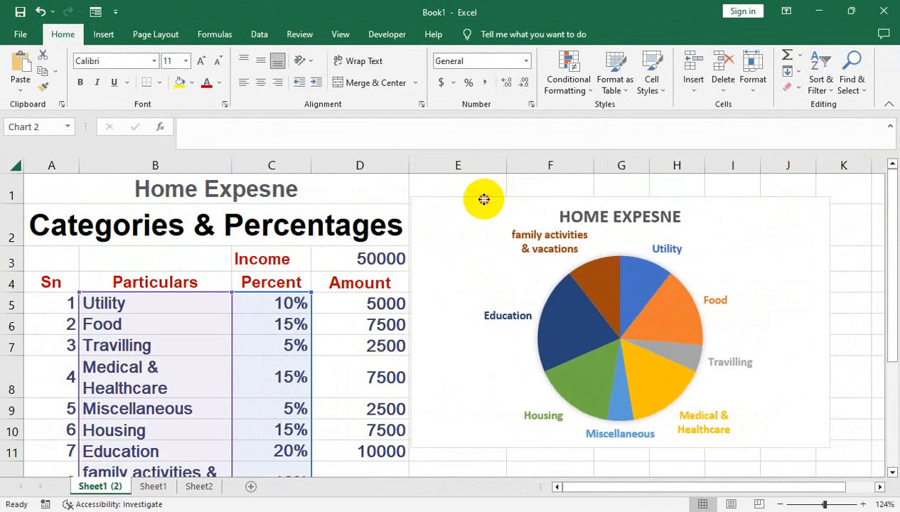
drag(829, 197, 875, 181)
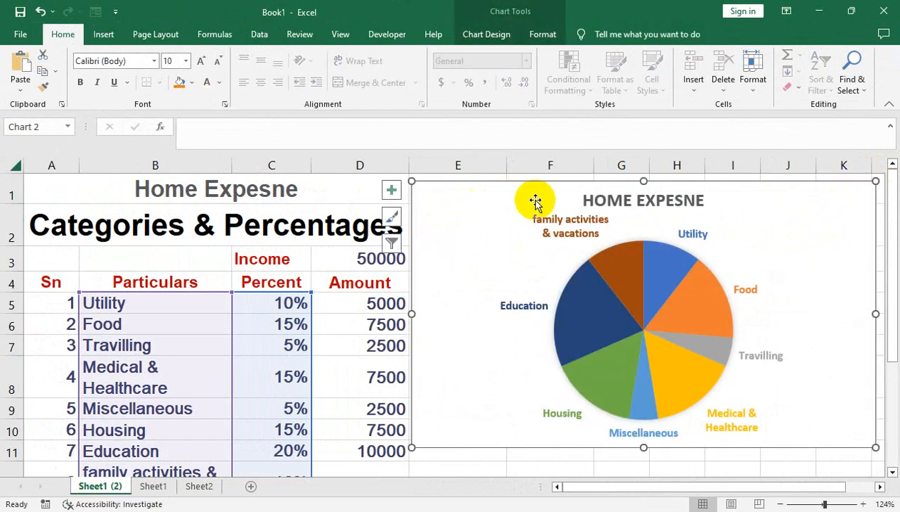
drag(545, 199, 547, 202)
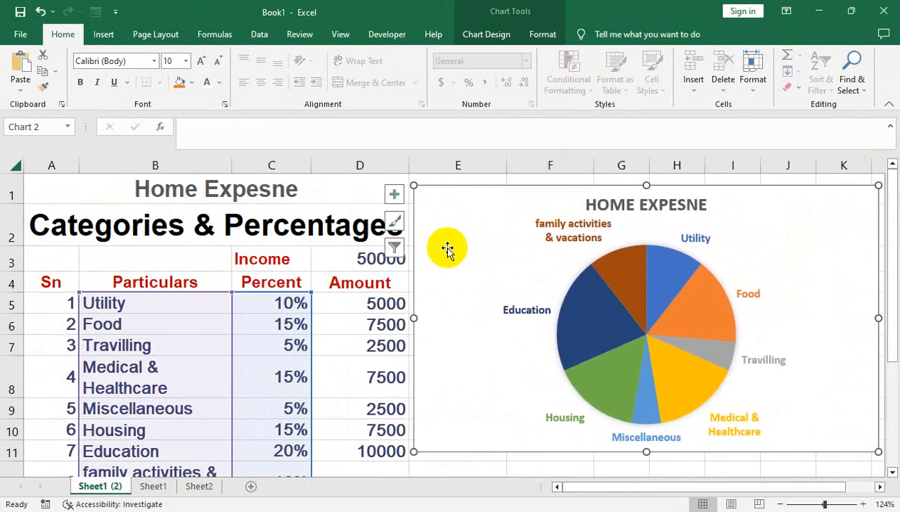
scroll(383, 300, down, 1)
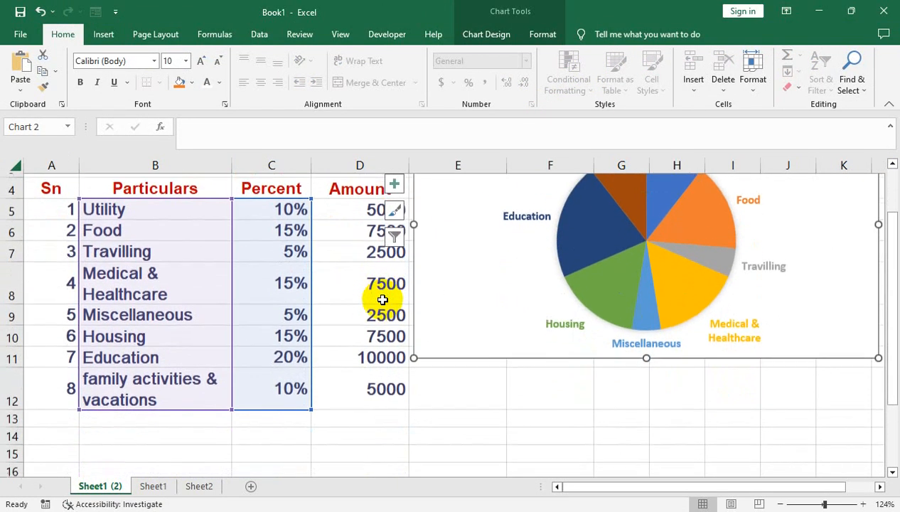
scroll(392, 235, up, 1)
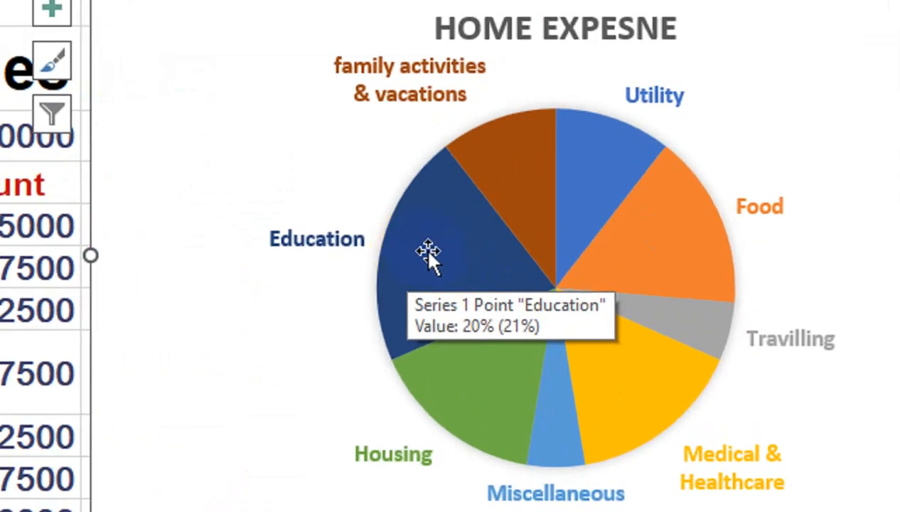
Check the pie series' options for labelling the slices with percentages, and remove the chart from the sheet.
click(601, 320)
right_click(603, 324)
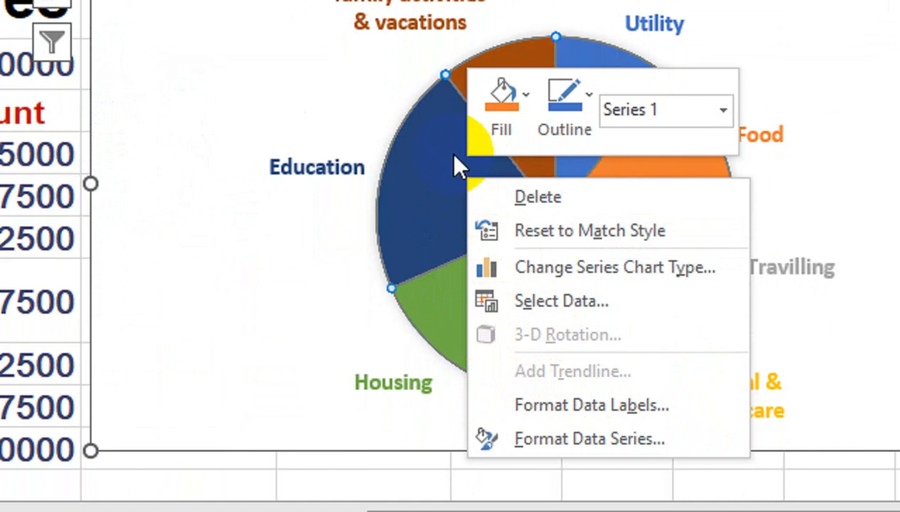
click(434, 141)
click(487, 114)
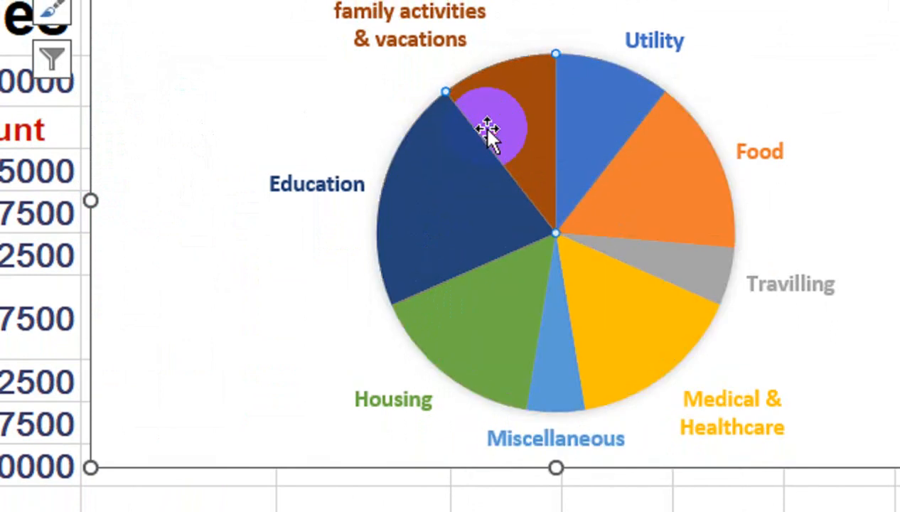
right_click(489, 135)
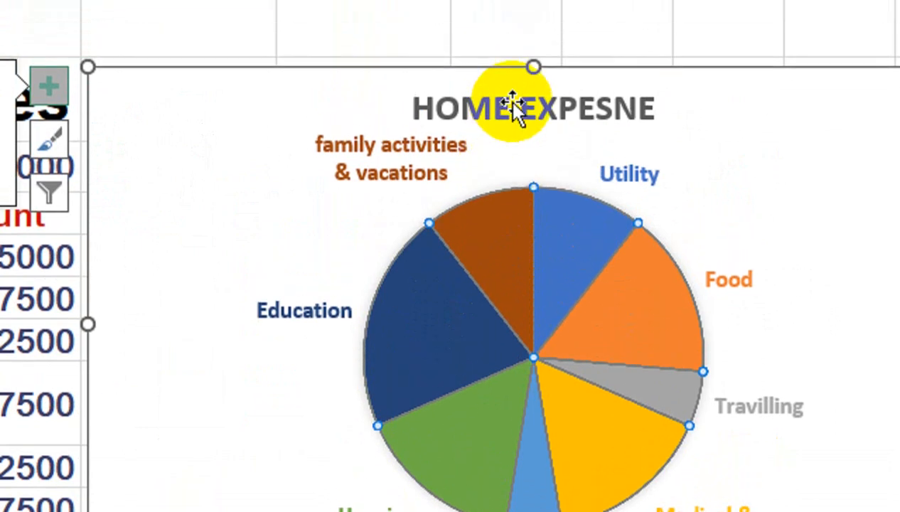
right_click(539, 153)
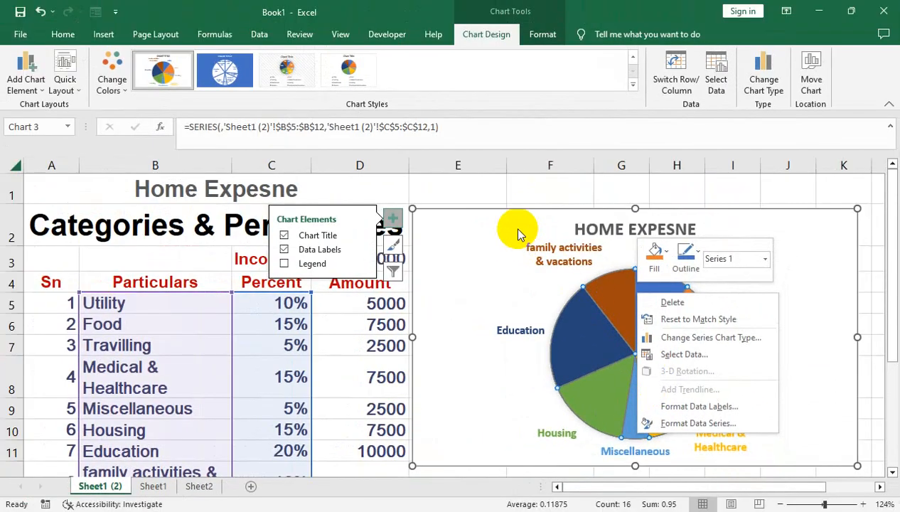
click(306, 29)
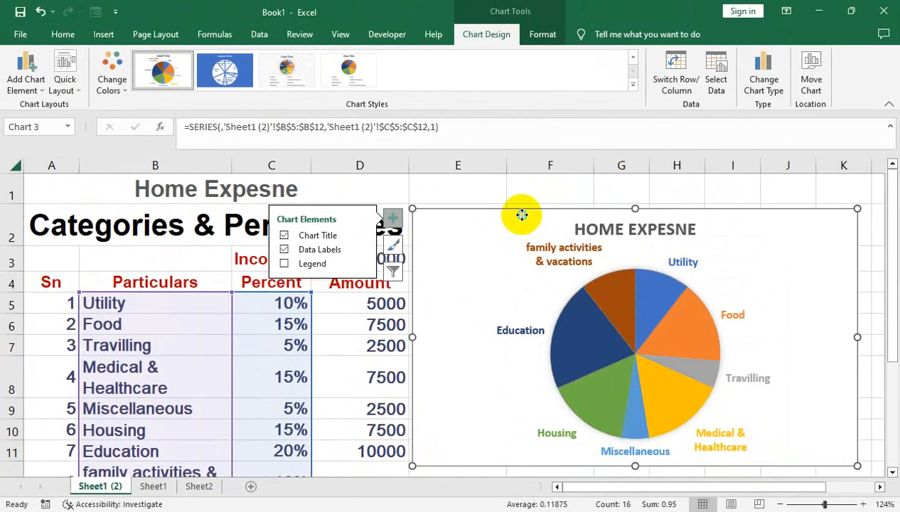
right_click(328, 33)
click(558, 199)
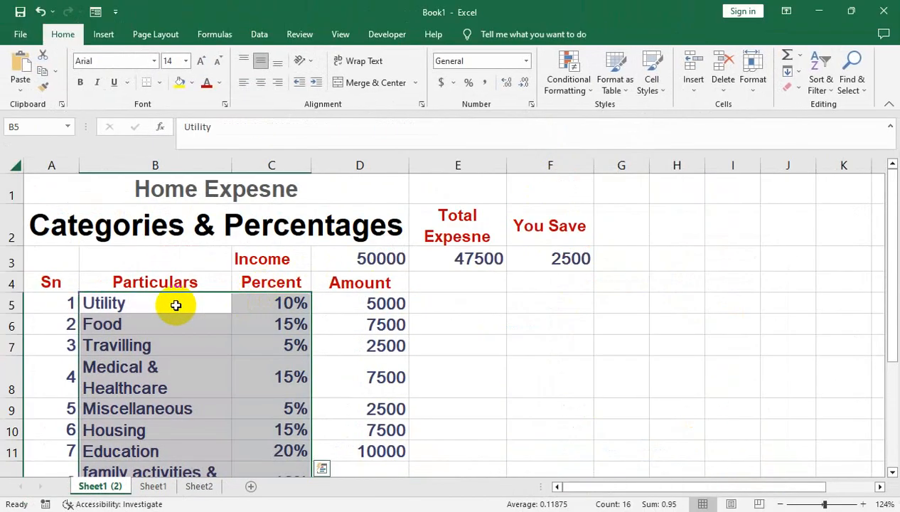
Insert a new 2-D pie chart from the categories and percentages in B5:C12, and add data labels to its slices.
click(105, 35)
click(374, 86)
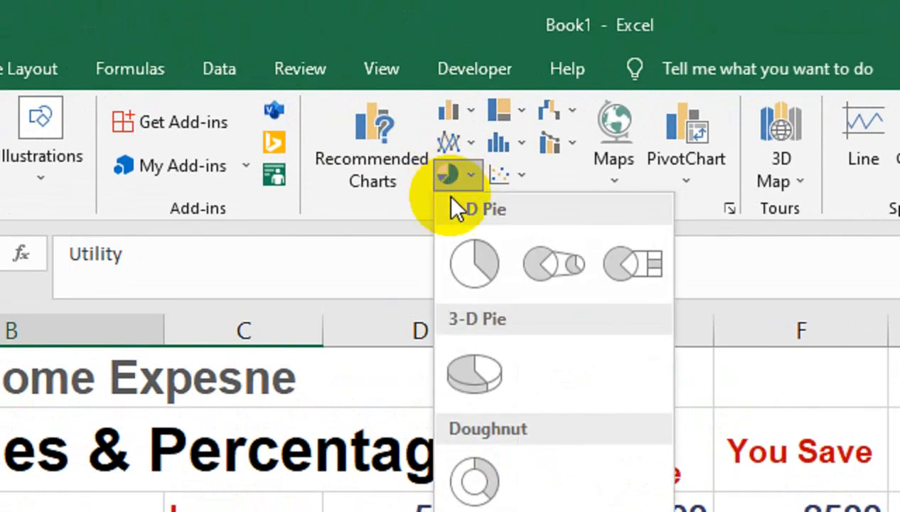
click(377, 133)
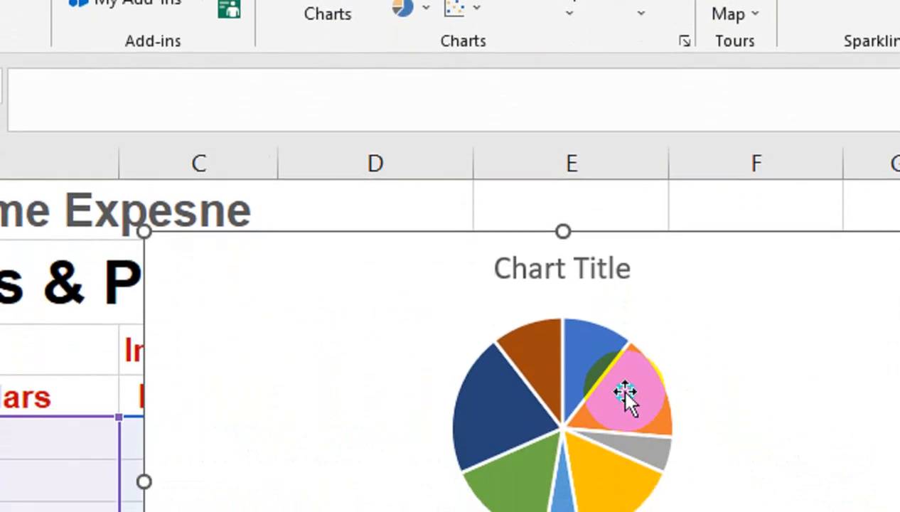
right_click(626, 393)
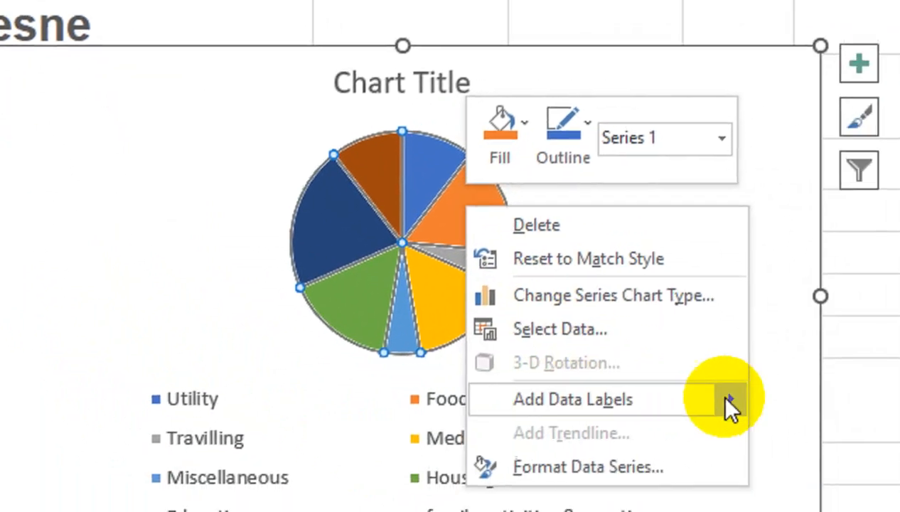
mouse_move(640, 389)
click(725, 390)
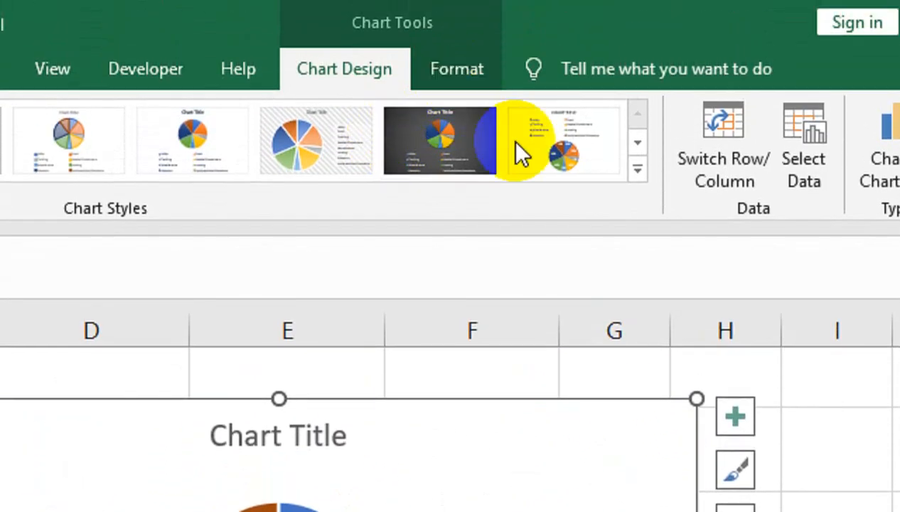
Apply chart Style 9 to the pie chart with the percentage data labels.
click(638, 169)
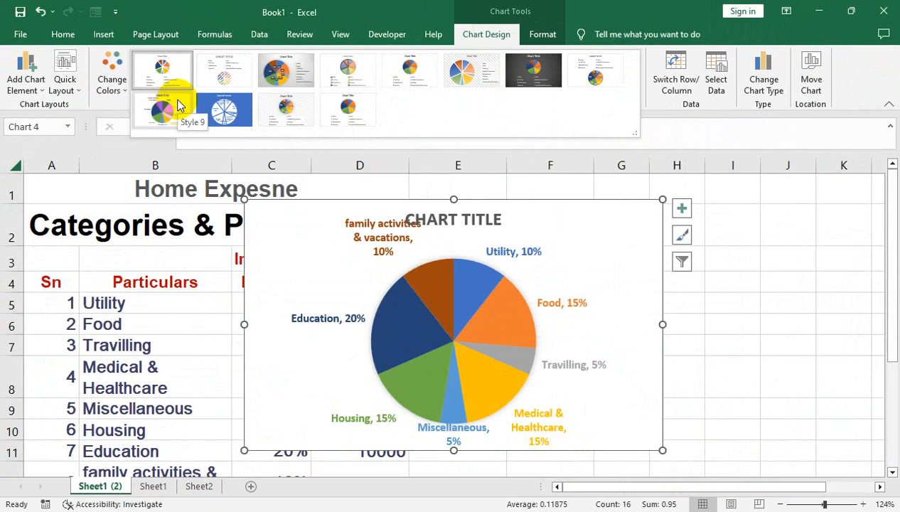
click(226, 201)
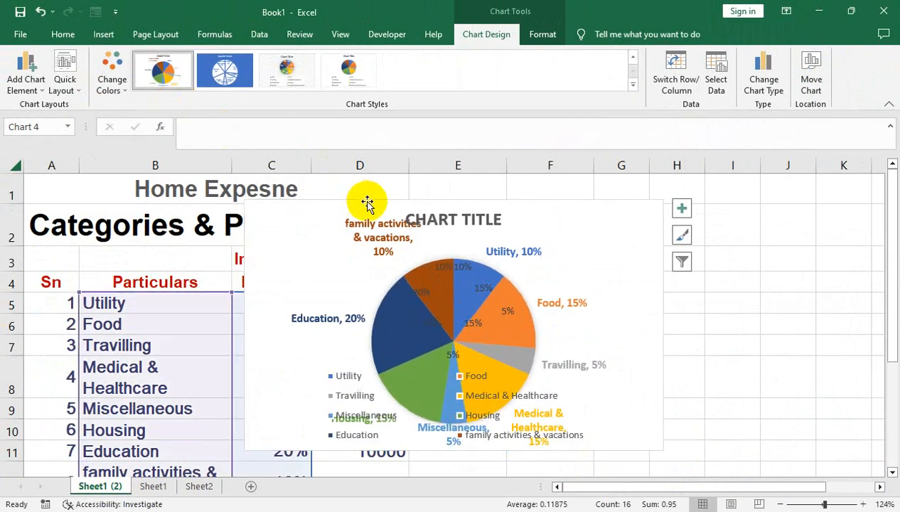
Enlarge the pie chart and place it beside the expense table, spanning from column E into column L.
drag(665, 201, 702, 192)
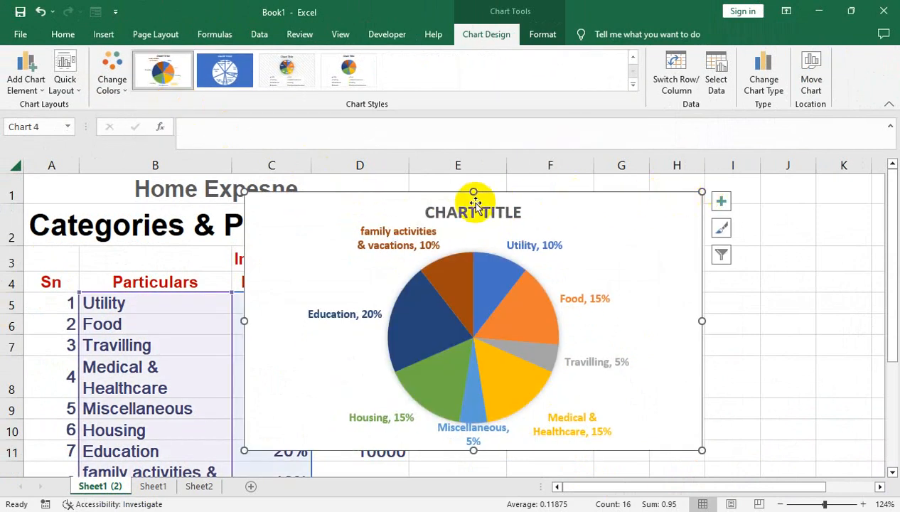
drag(403, 197, 564, 199)
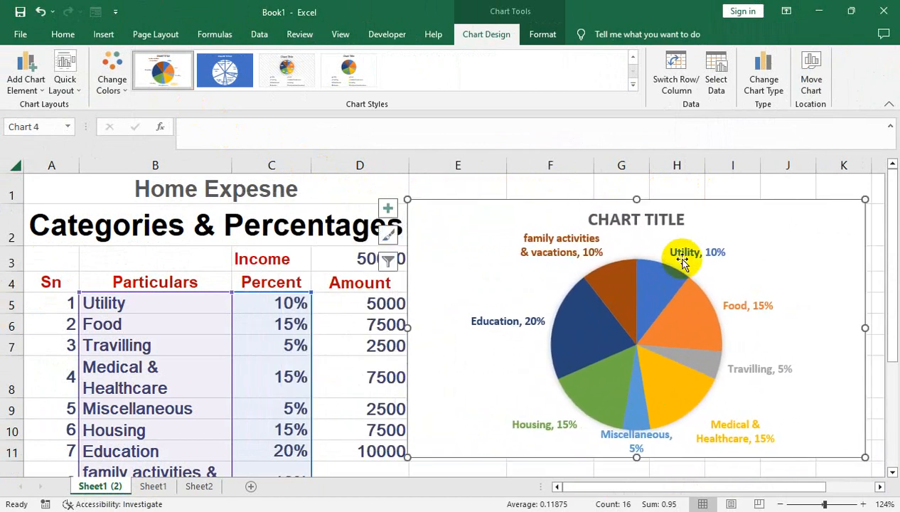
drag(864, 325, 880, 328)
key(ctrl+z)
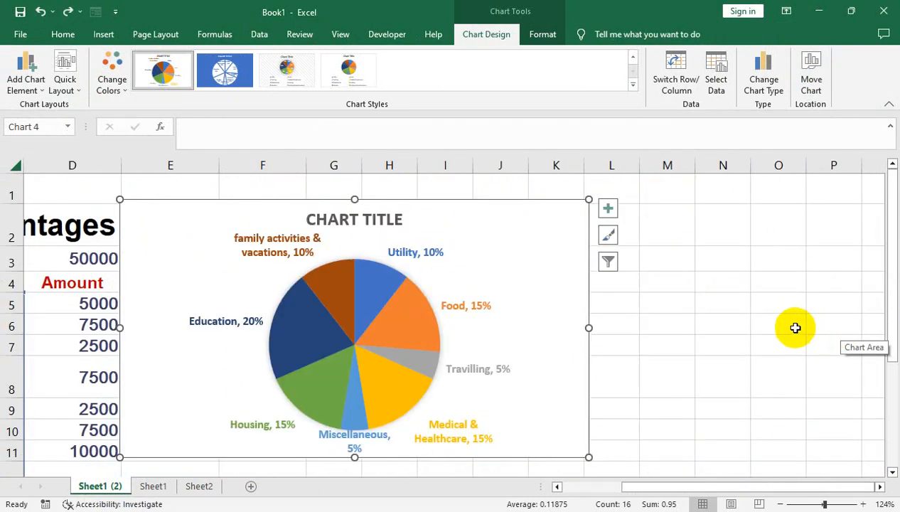
drag(589, 328, 603, 328)
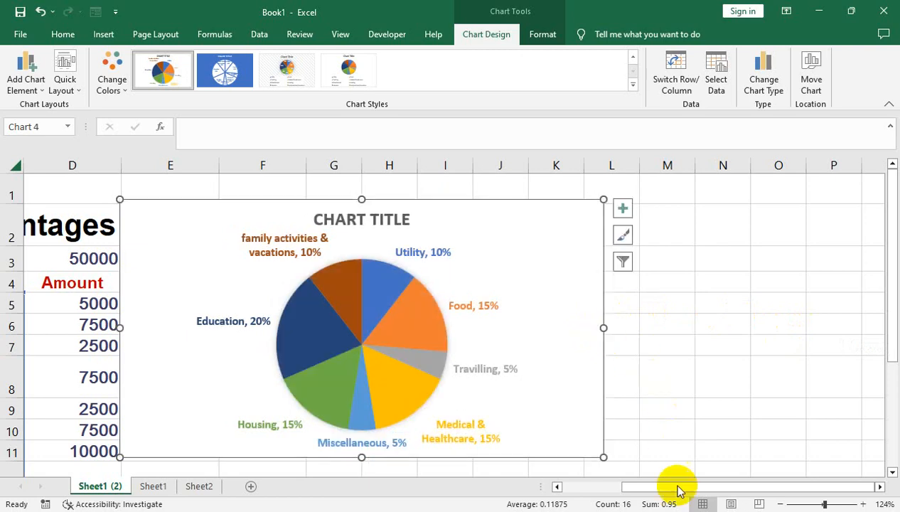
drag(679, 487, 552, 486)
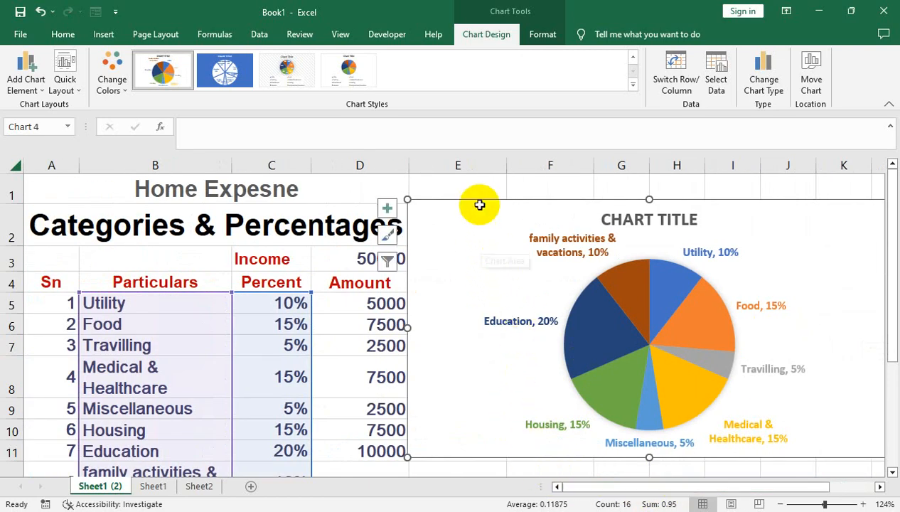
click(331, 327)
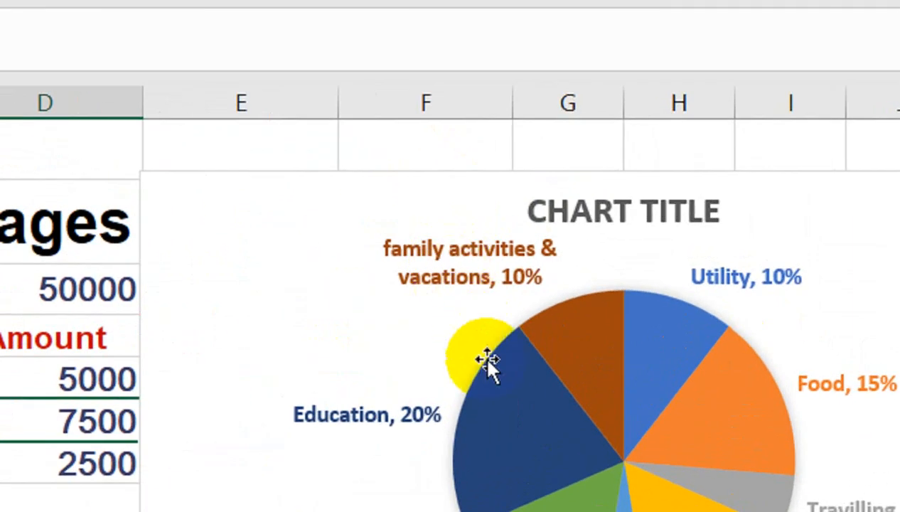
Open the series formatting options for the whole pie.
click(601, 363)
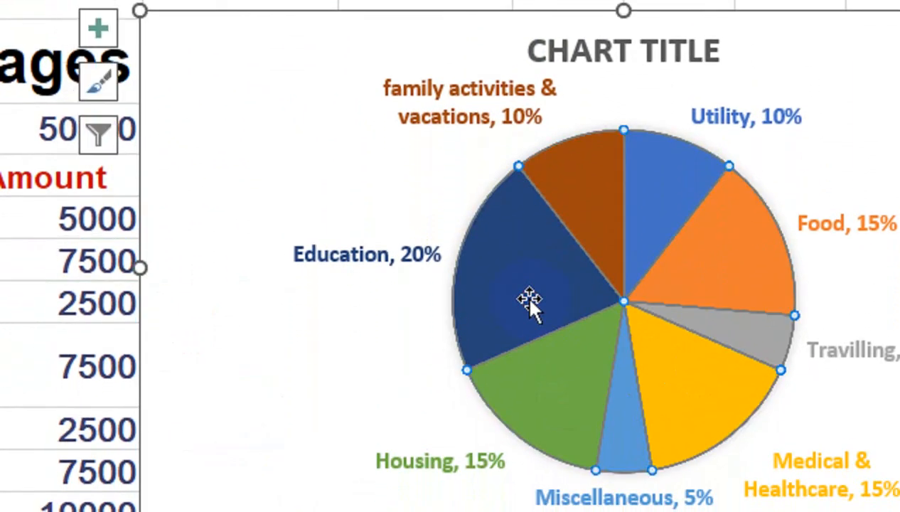
double_click(530, 300)
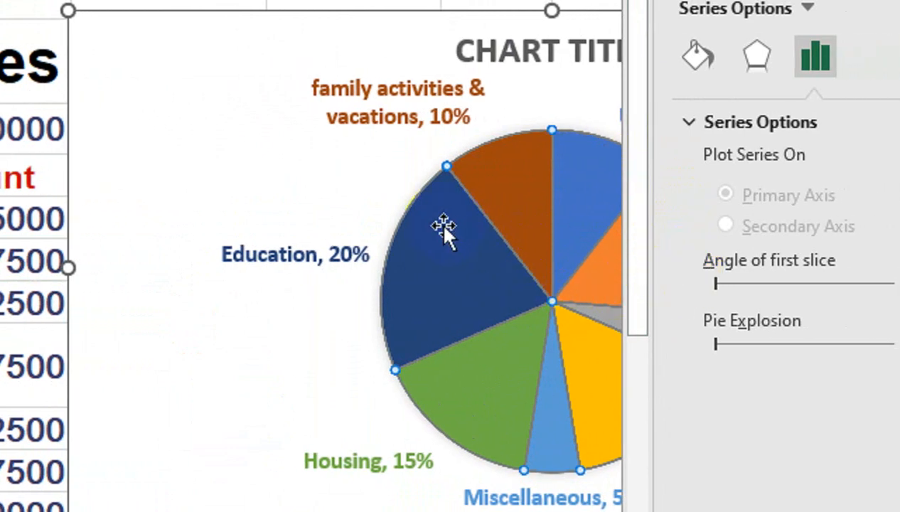
mouse_move(441, 231)
click(243, 141)
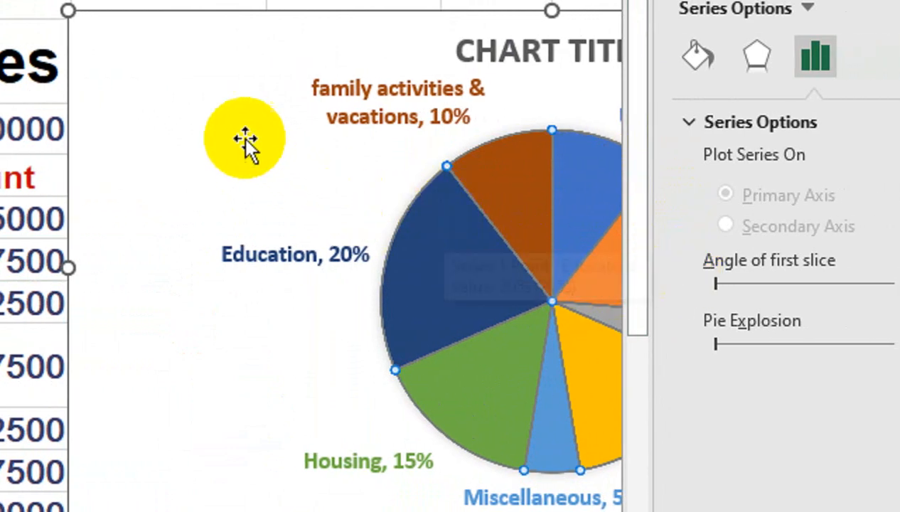
click(249, 114)
Try to pull the Education slice out of the pie.
click(453, 305)
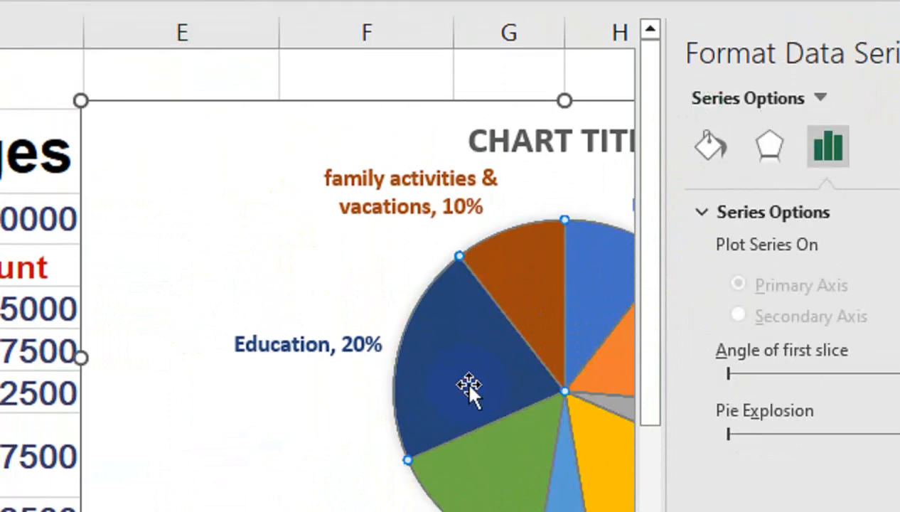
click(468, 384)
drag(468, 382, 513, 388)
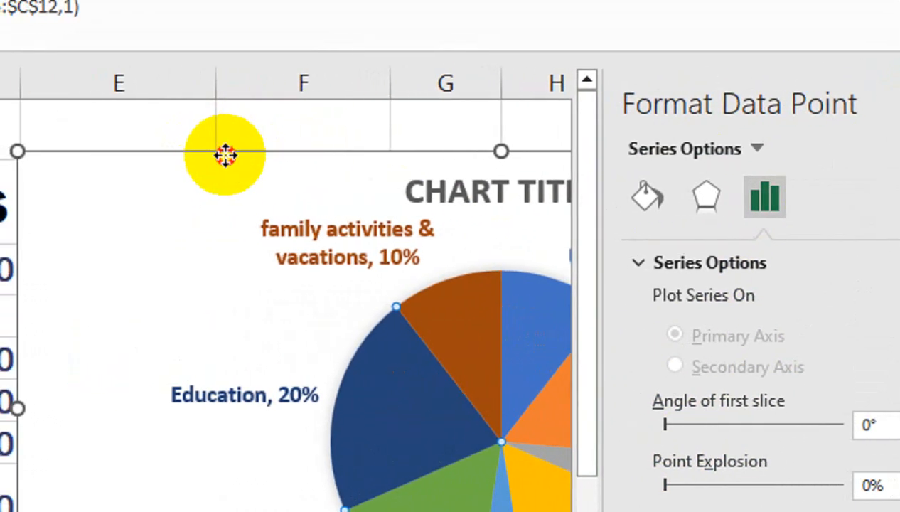
Set the pie's angle of first slice to 39°, and try a 27% pie explosion before setting it back to 0%.
drag(225, 153, 6, 157)
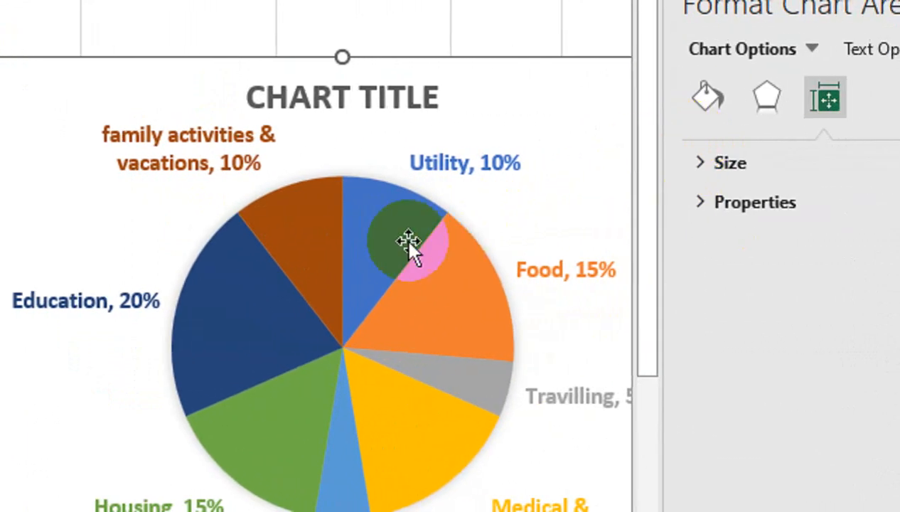
click(568, 246)
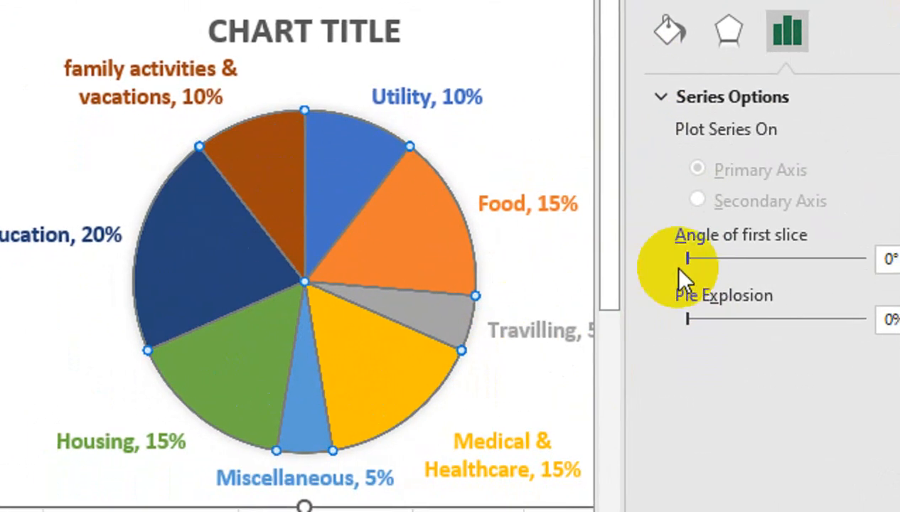
drag(688, 258, 676, 262)
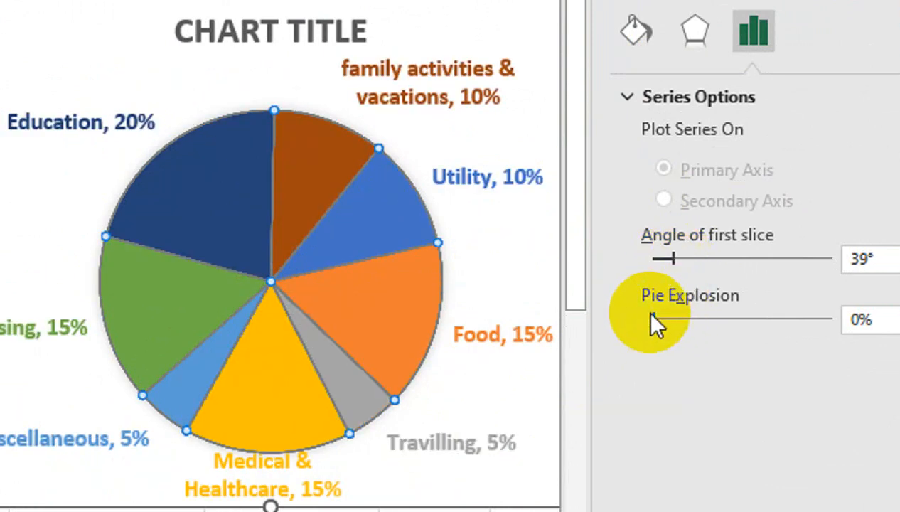
drag(655, 320, 663, 317)
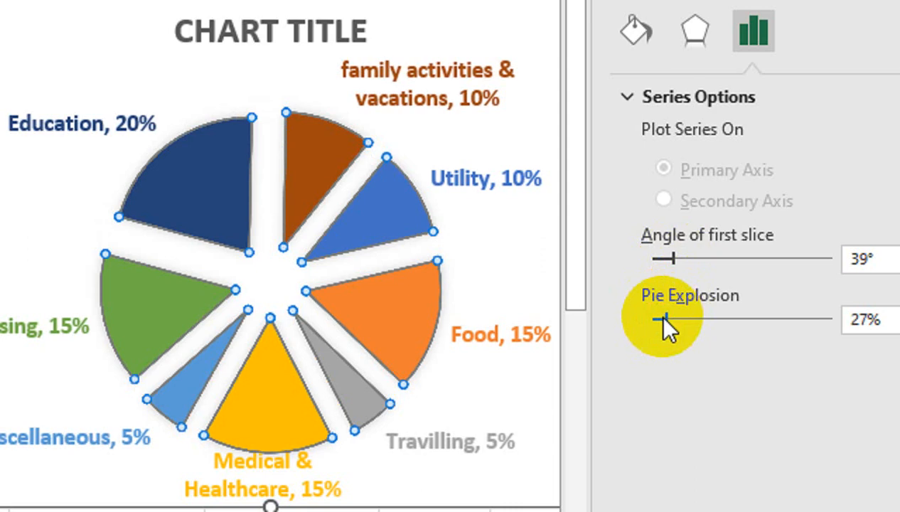
drag(659, 318, 650, 318)
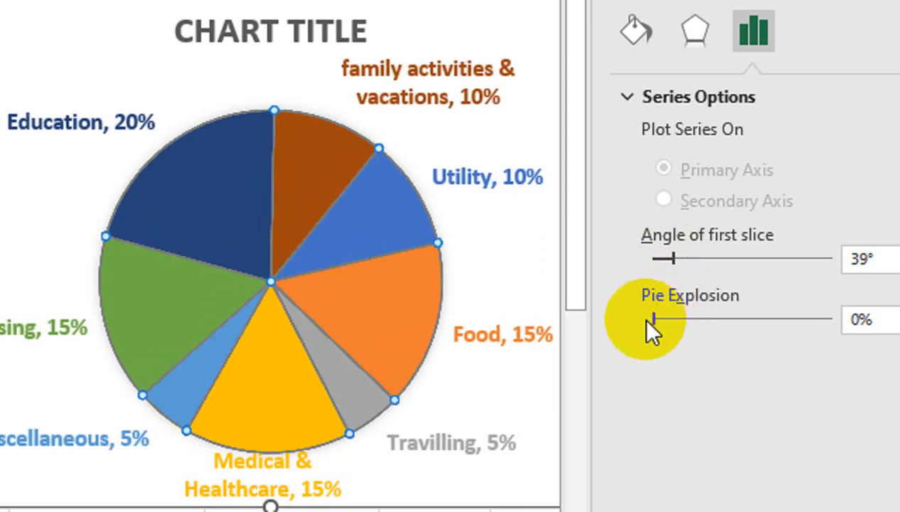
Give the Utility slice a solid light gold fill.
click(414, 192)
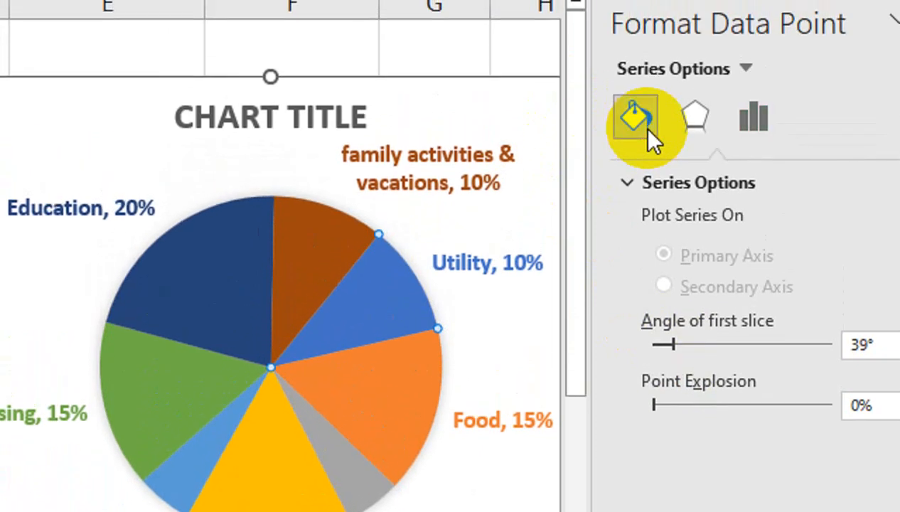
click(637, 31)
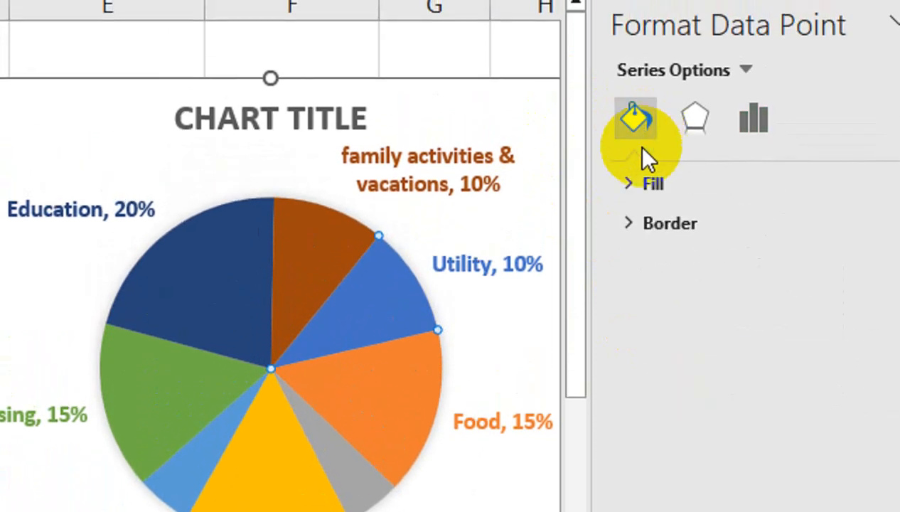
click(635, 186)
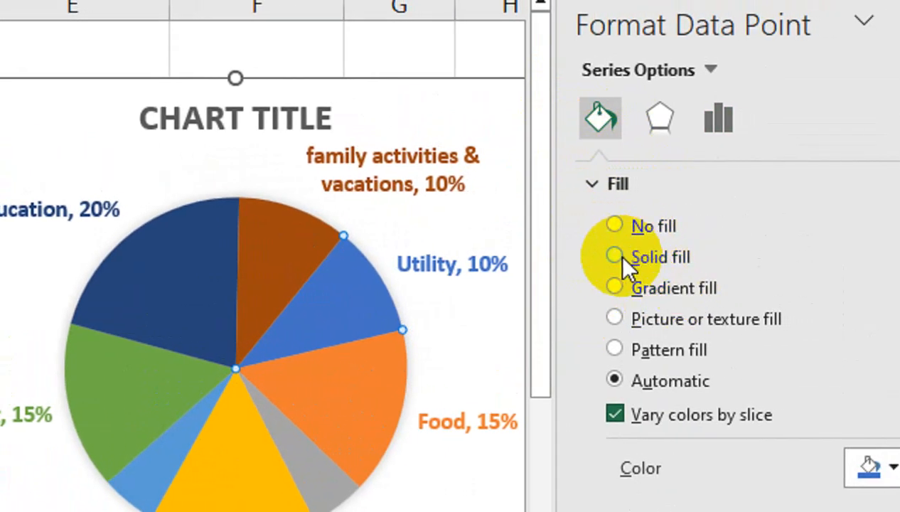
click(647, 257)
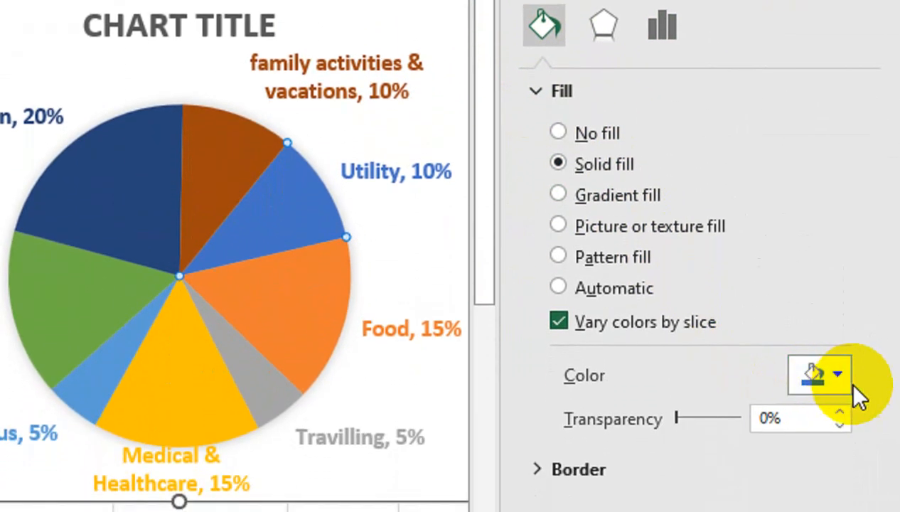
click(894, 467)
click(831, 217)
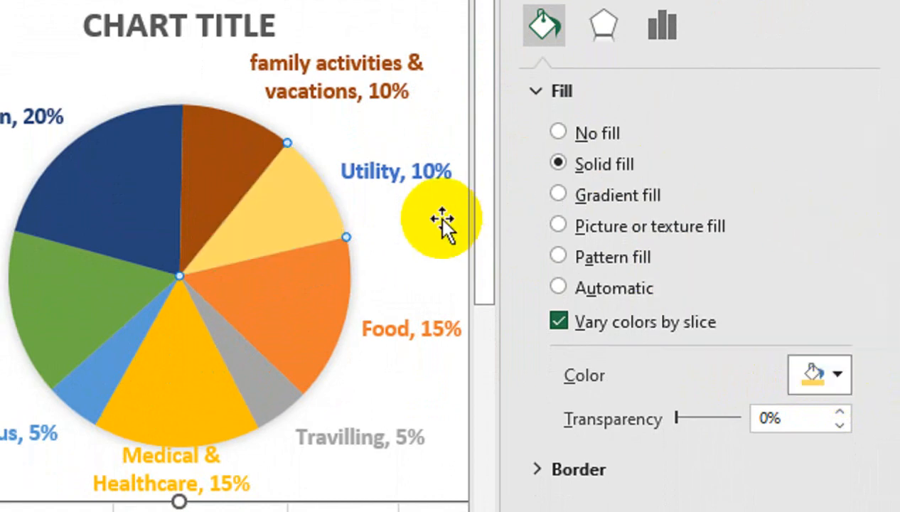
Try a solid dark red fill on the Education slice, and undo it.
click(118, 298)
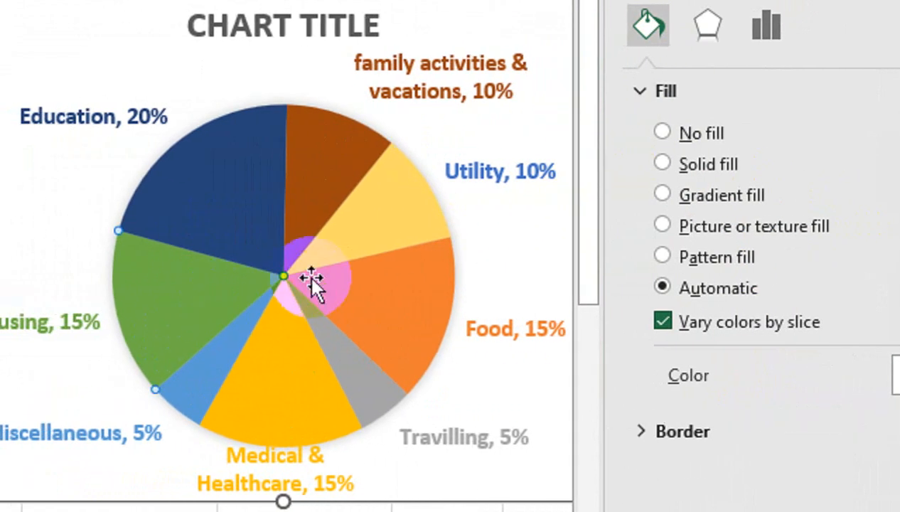
click(270, 194)
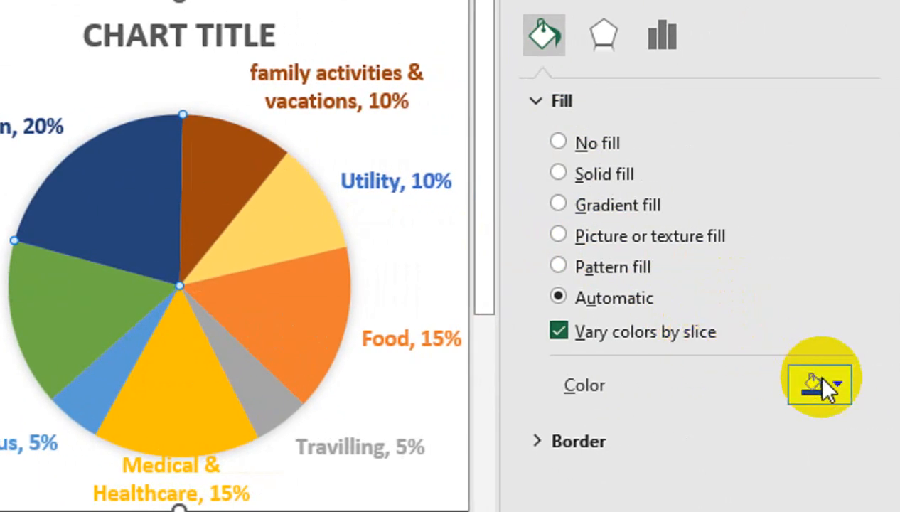
click(825, 384)
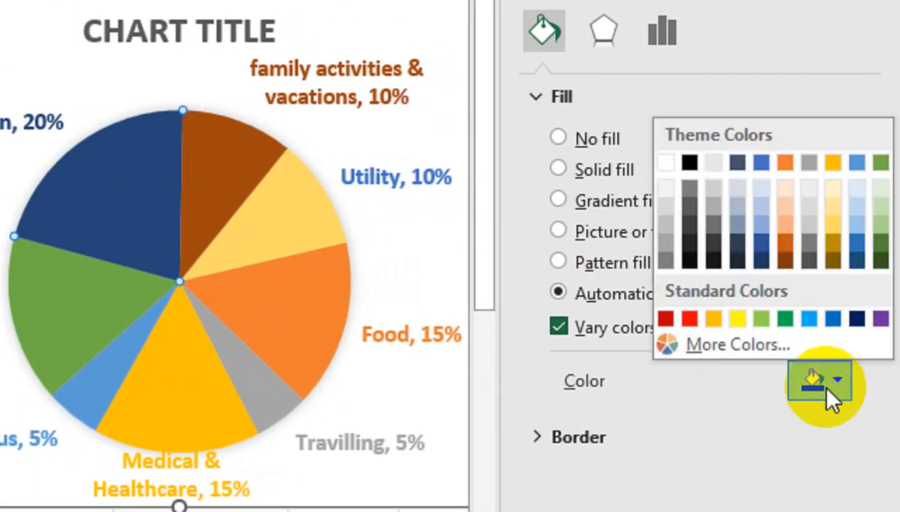
click(665, 316)
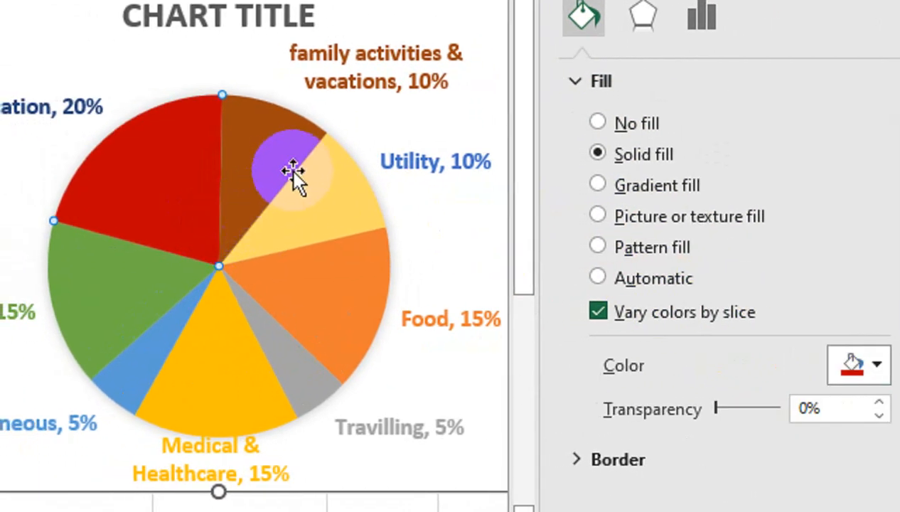
key(ctrl+z)
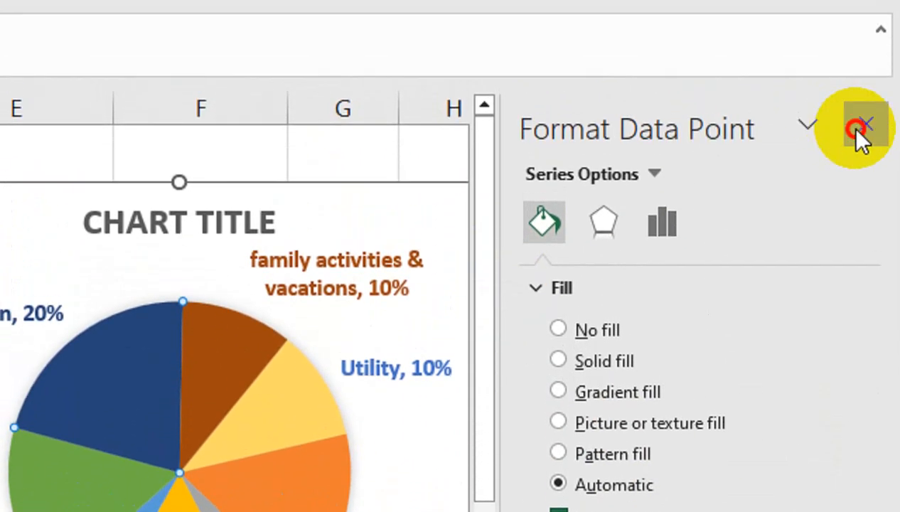
Close the slice formatting options and fit the pie chart beside the expense table, spanning columns E to K.
click(860, 133)
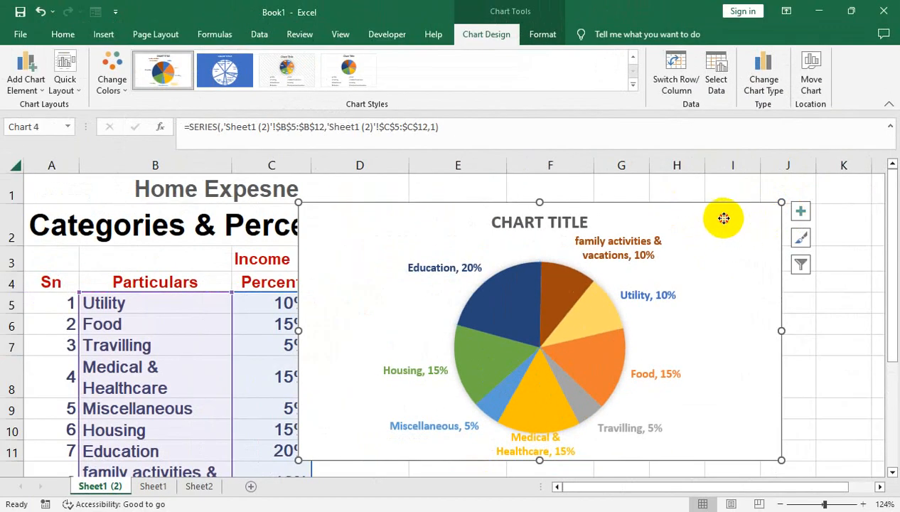
drag(723, 218, 777, 222)
drag(351, 337, 445, 271)
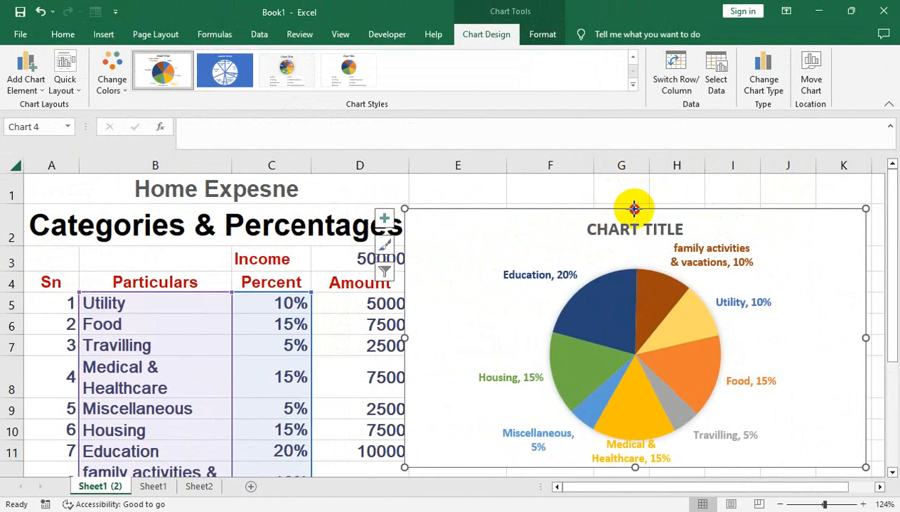
drag(634, 209, 636, 203)
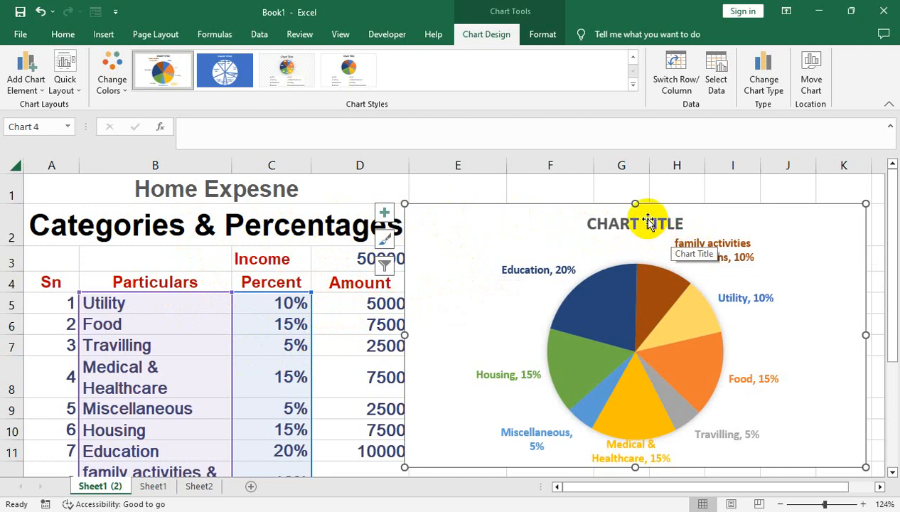
Switch to Sheet1 and move its 3-D Home Expesne pie chart beside the table, starting at column E.
click(153, 486)
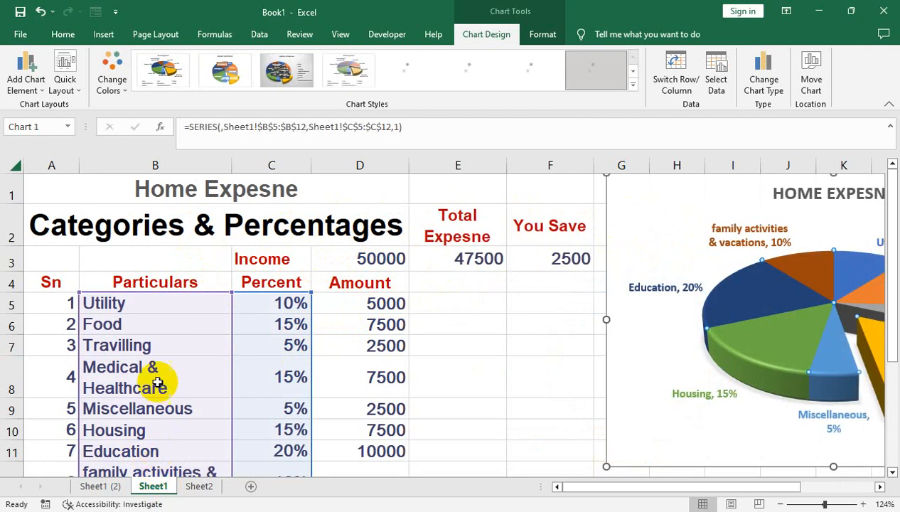
drag(665, 227, 488, 229)
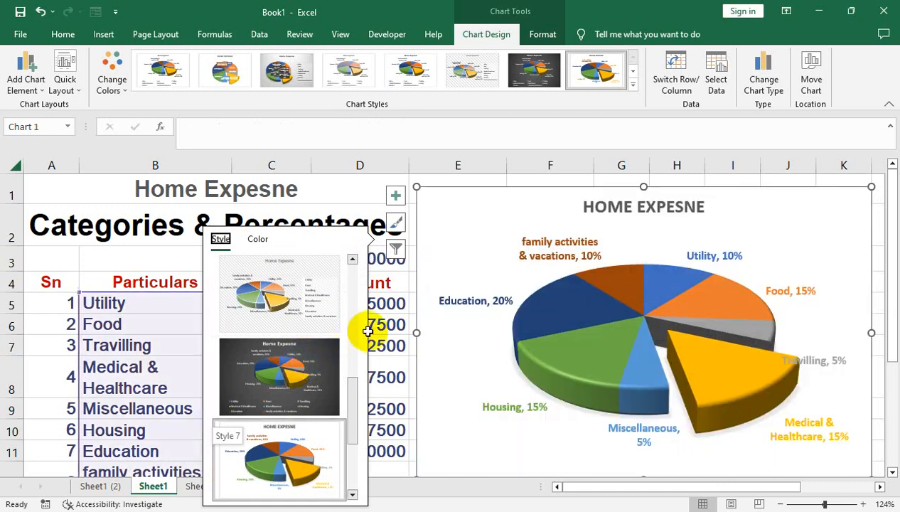
click(397, 321)
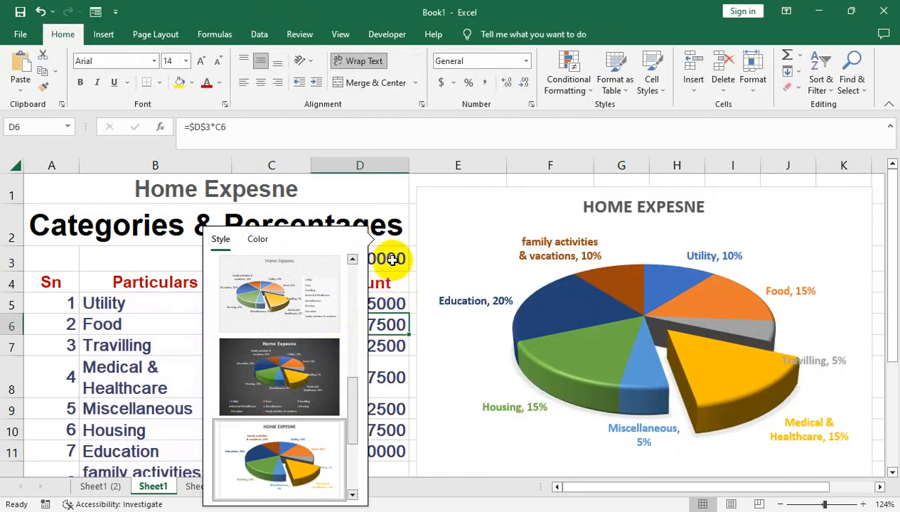
click(397, 188)
click(328, 232)
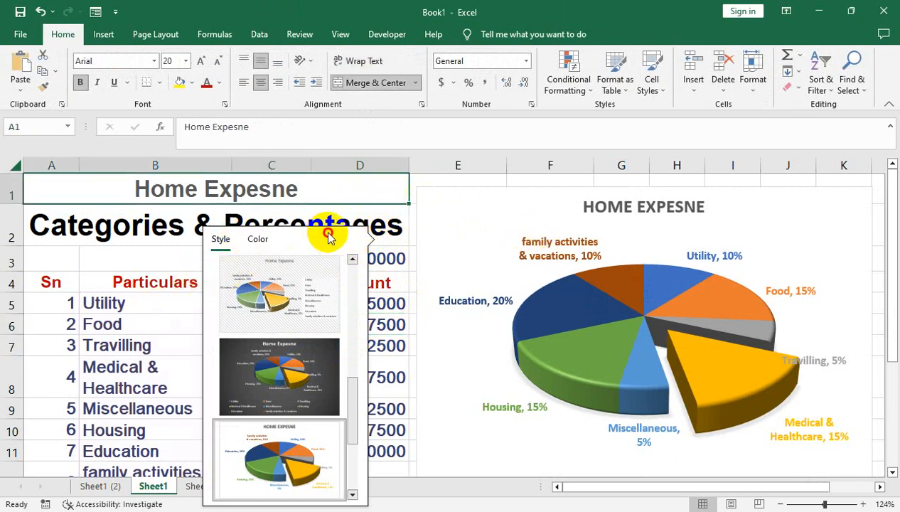
drag(361, 235, 358, 250)
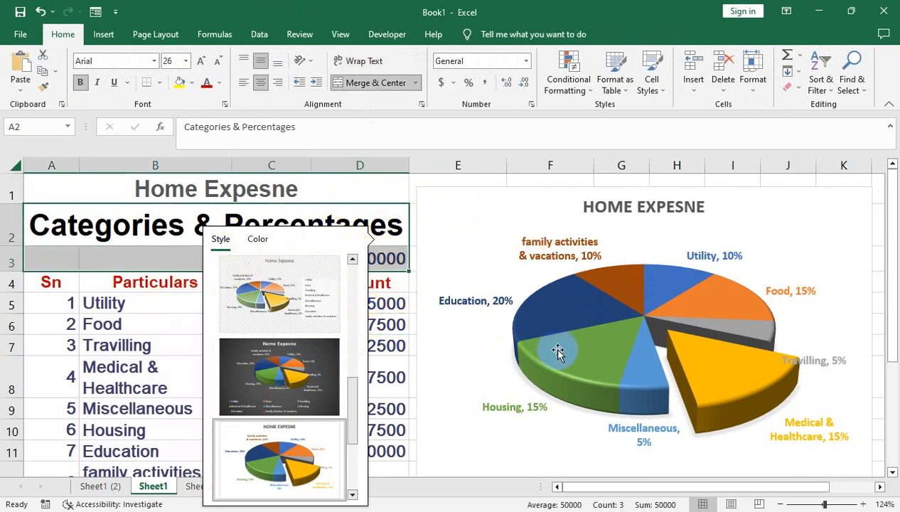
drag(817, 487, 788, 489)
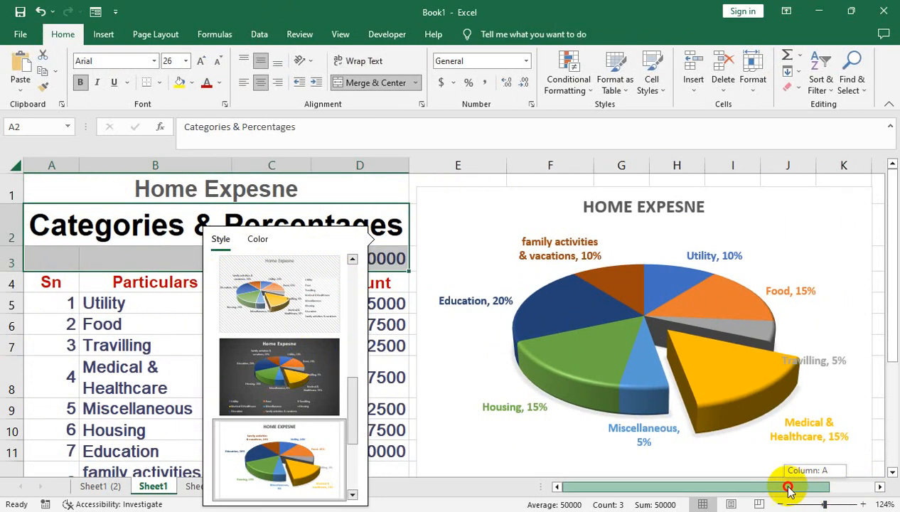
Move the pie chart aside to uncover the Total Expesne and savings cells, and place it back against column E's left edge.
click(426, 426)
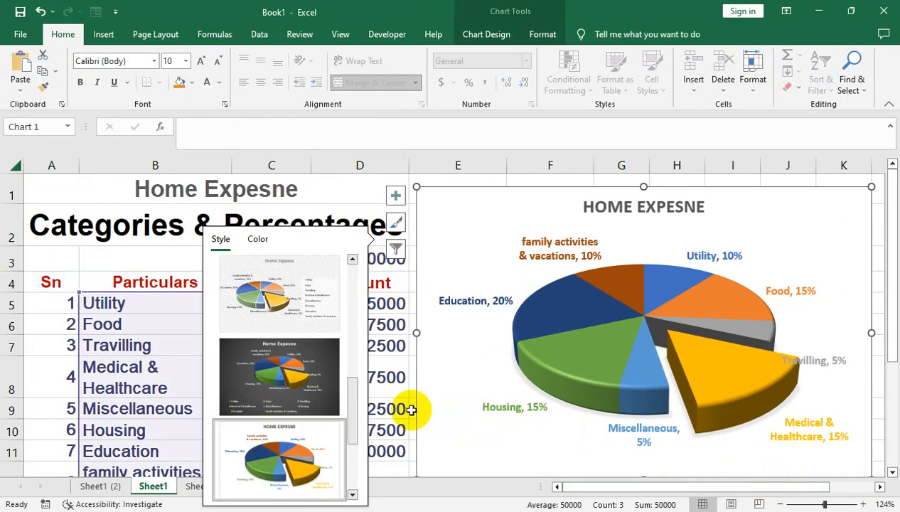
click(386, 356)
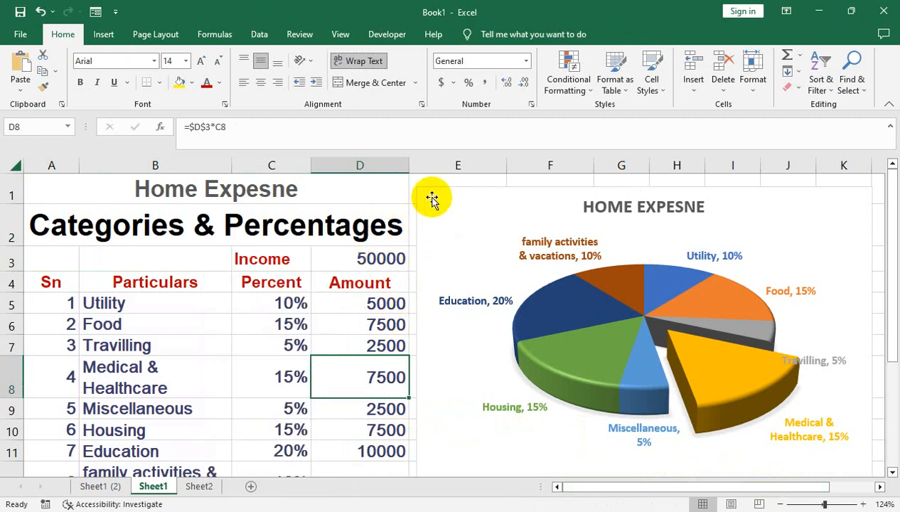
drag(436, 209, 590, 215)
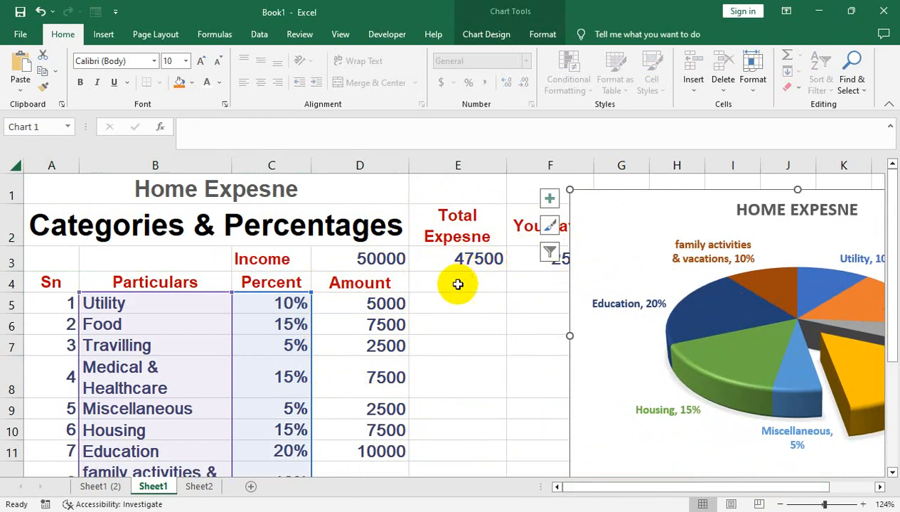
click(402, 320)
drag(581, 236, 441, 216)
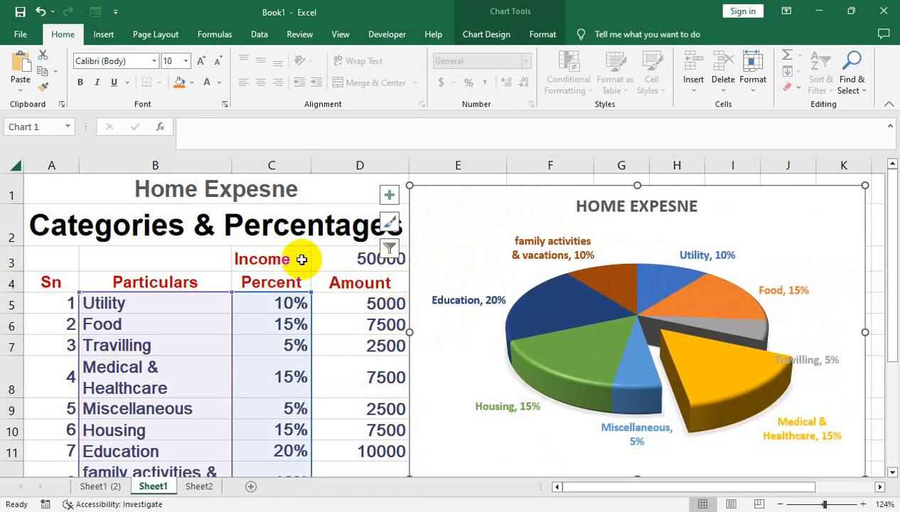
Apply light blue gradient data bars to the Percent values in C5:C12.
drag(301, 305, 292, 422)
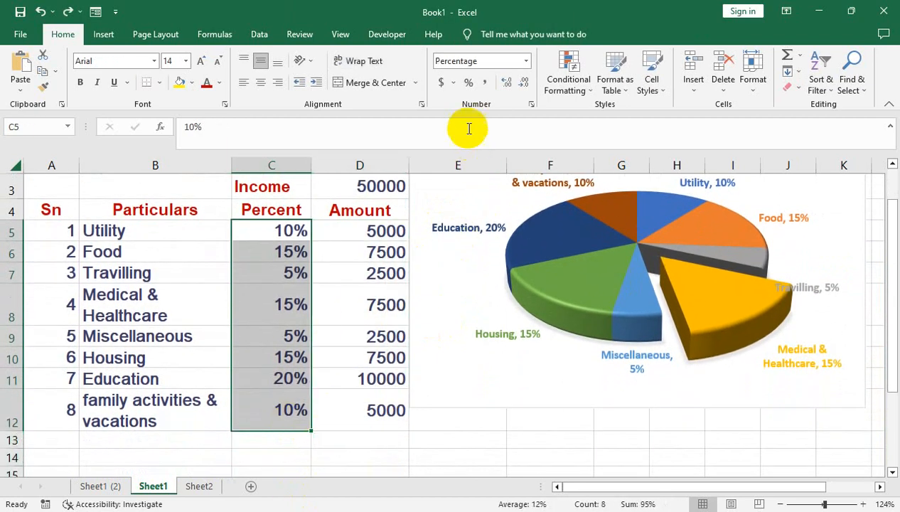
click(576, 79)
mouse_move(616, 173)
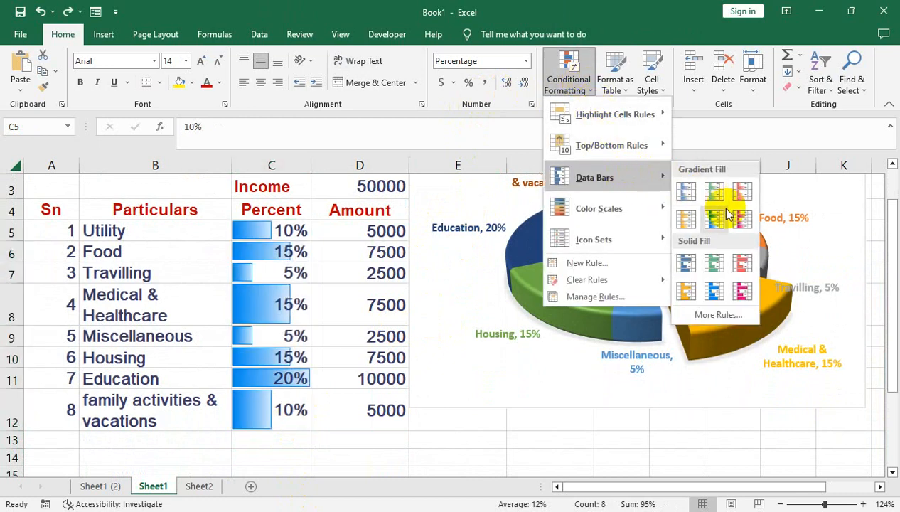
click(723, 217)
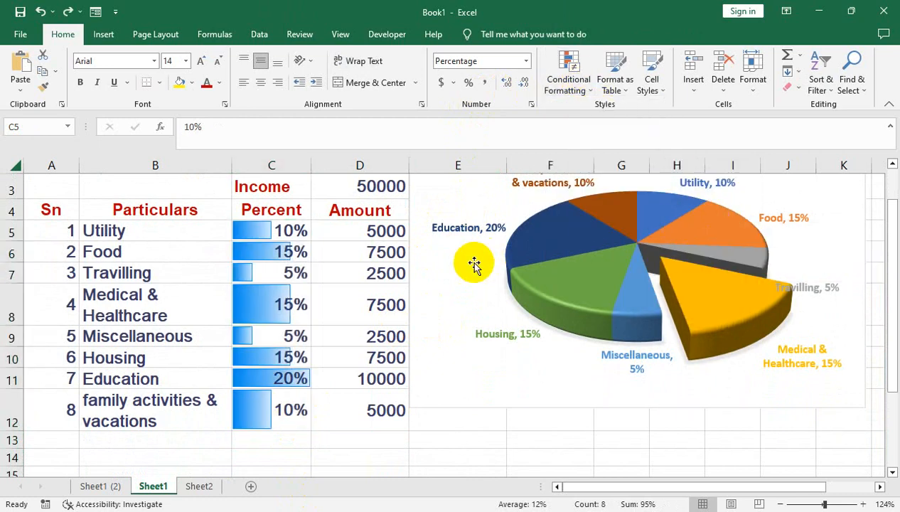
Apply the rimmed three-traffic-lights icon set to the Amount values in D5:D12.
scroll(351, 322, up, 2)
drag(382, 305, 387, 411)
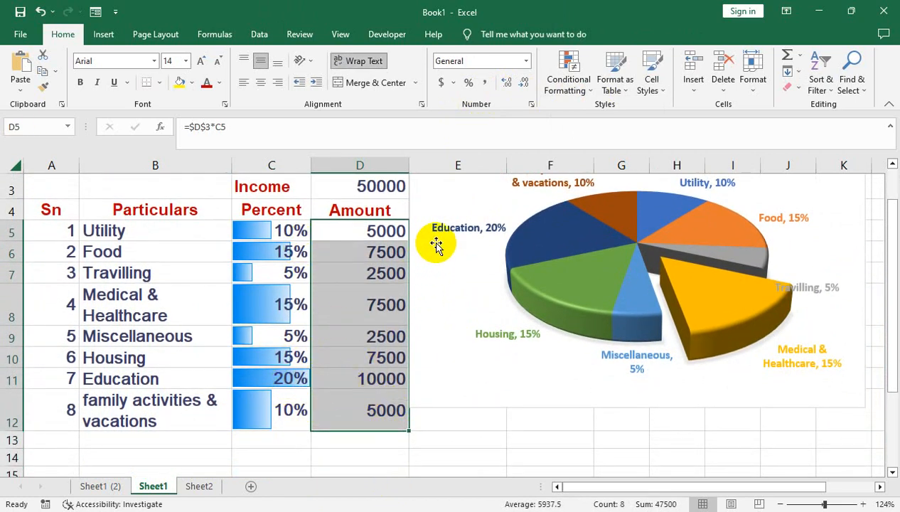
click(569, 84)
mouse_move(637, 236)
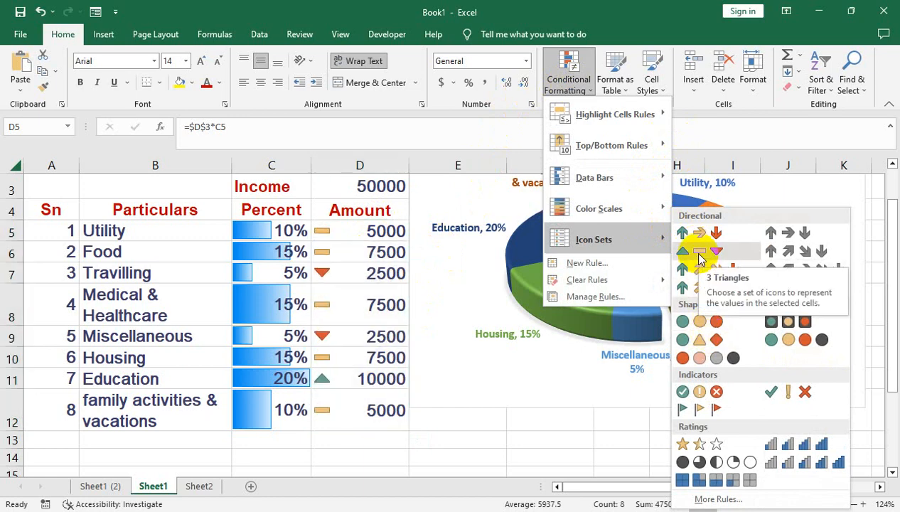
click(780, 327)
scroll(195, 306, up, 1)
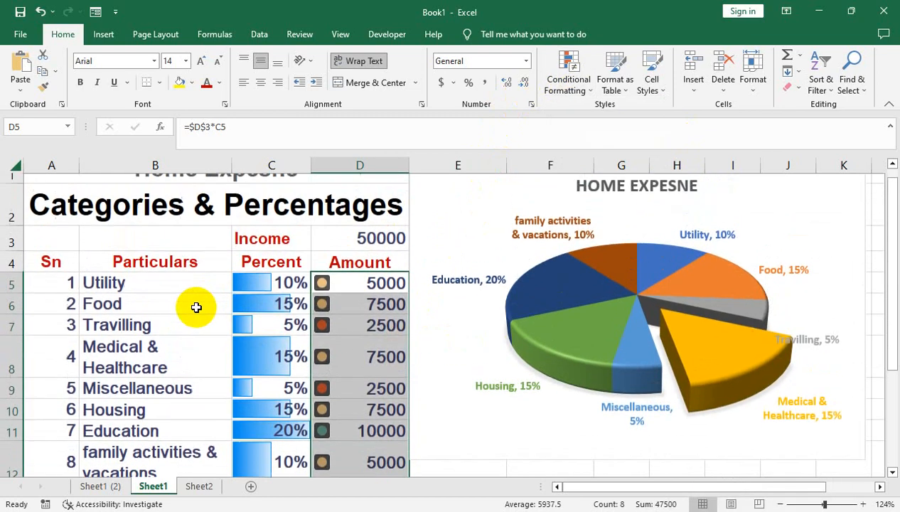
click(125, 366)
click(183, 223)
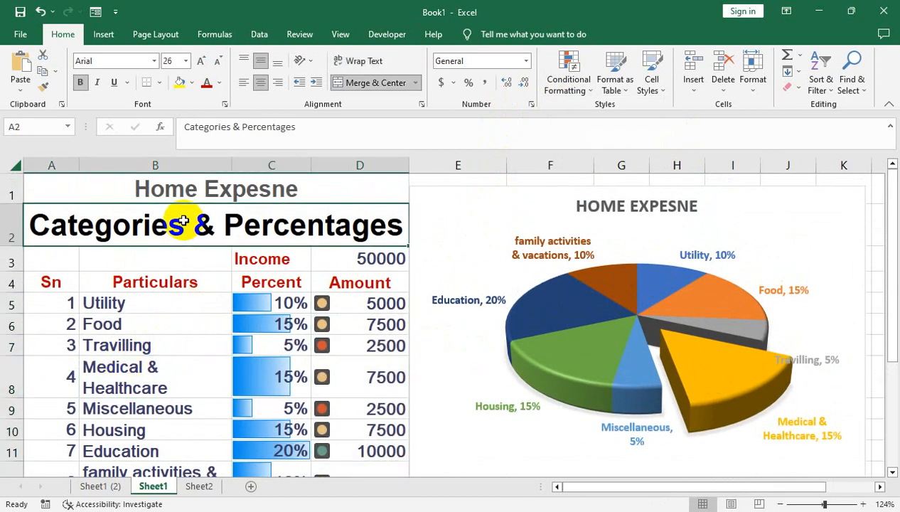
click(277, 408)
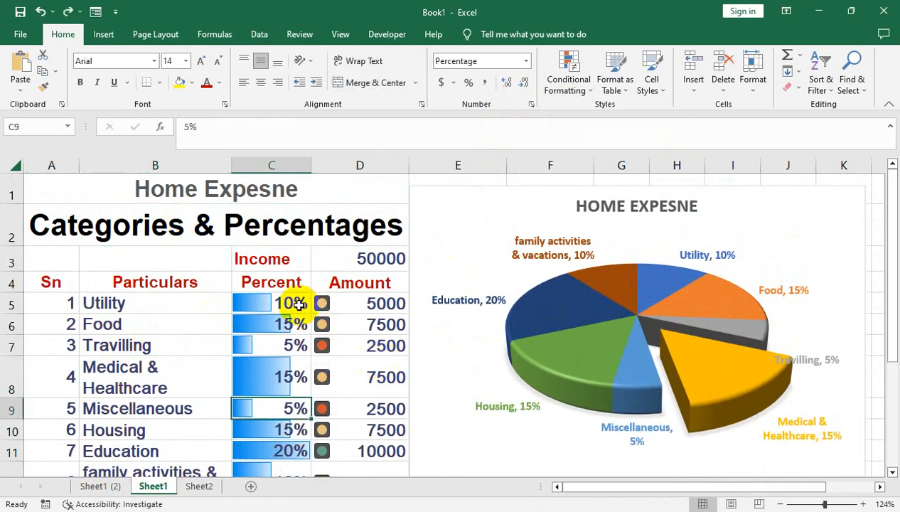
Delete the Data Bar conditional formatting rule from the Percent cells C5:C12.
drag(299, 305, 297, 448)
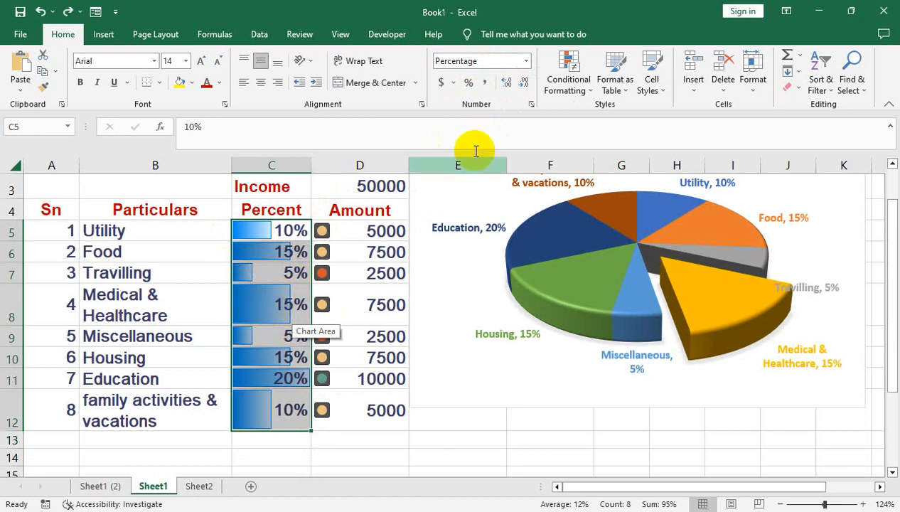
click(575, 93)
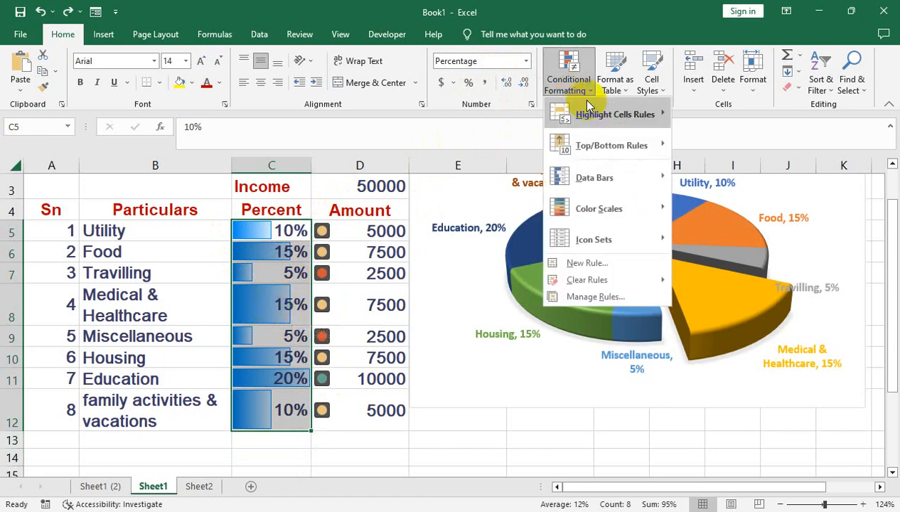
click(590, 297)
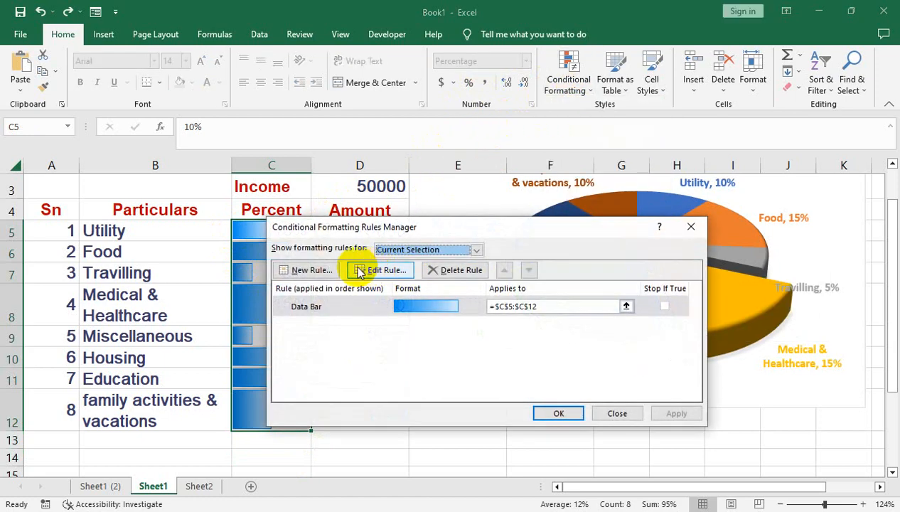
click(337, 309)
click(443, 271)
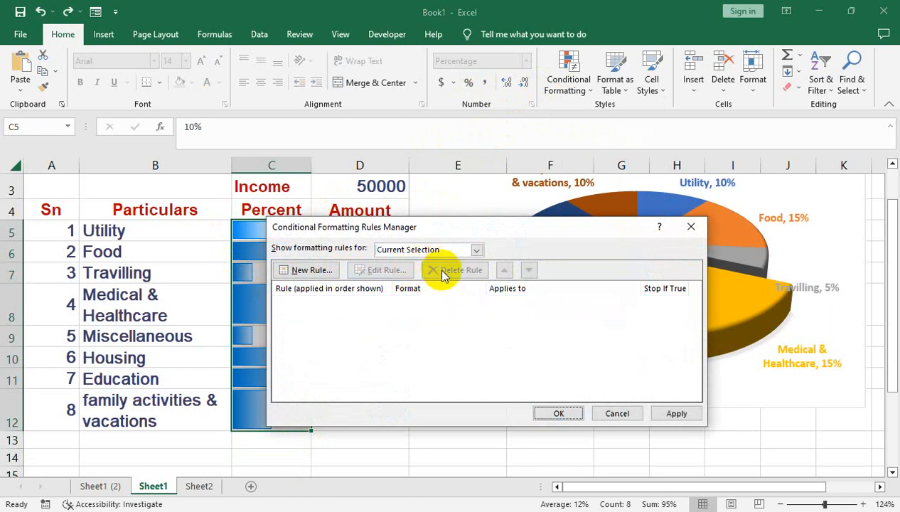
click(677, 413)
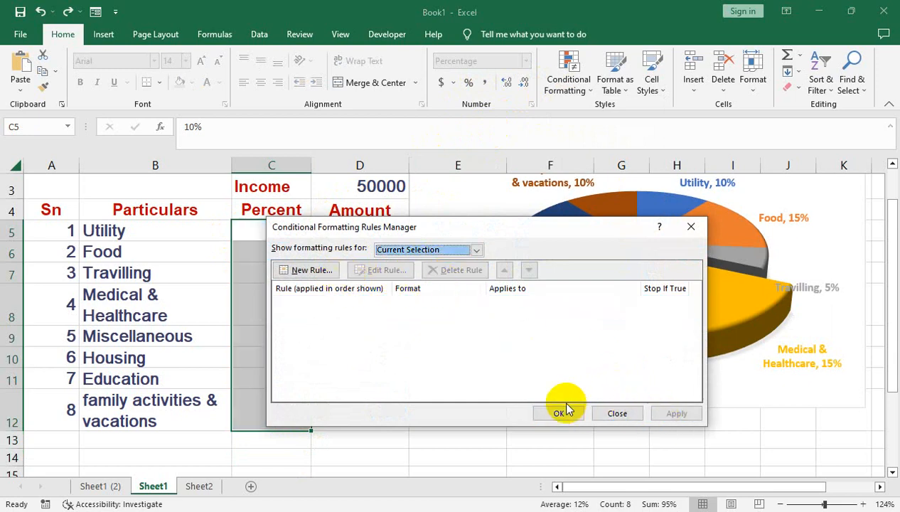
click(560, 413)
Set up a Greater Than highlight rule on the Percent cells C5:C12 with a threshold of 10% and a custom format.
click(567, 74)
mouse_move(615, 114)
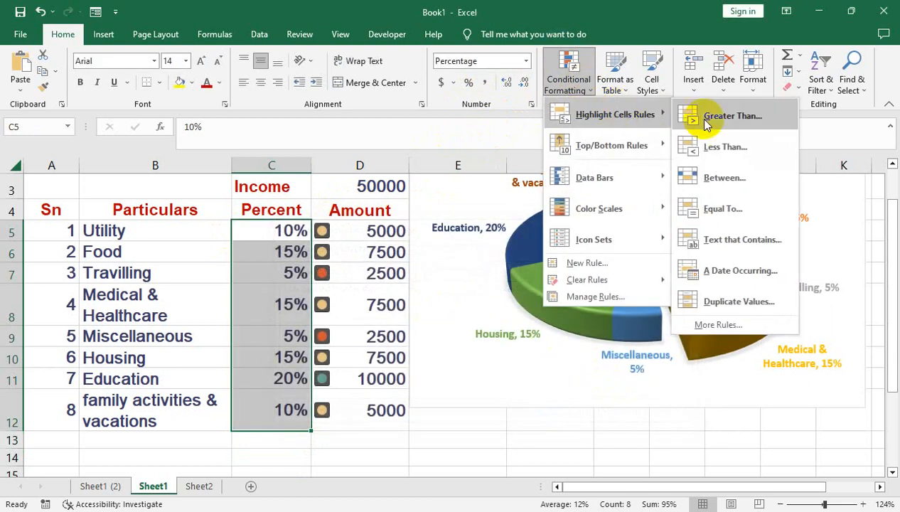
click(718, 116)
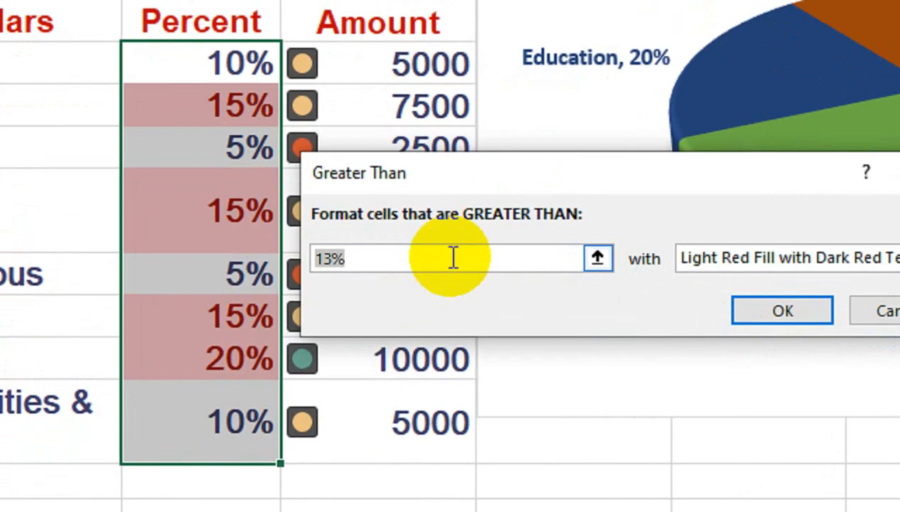
text(10%)
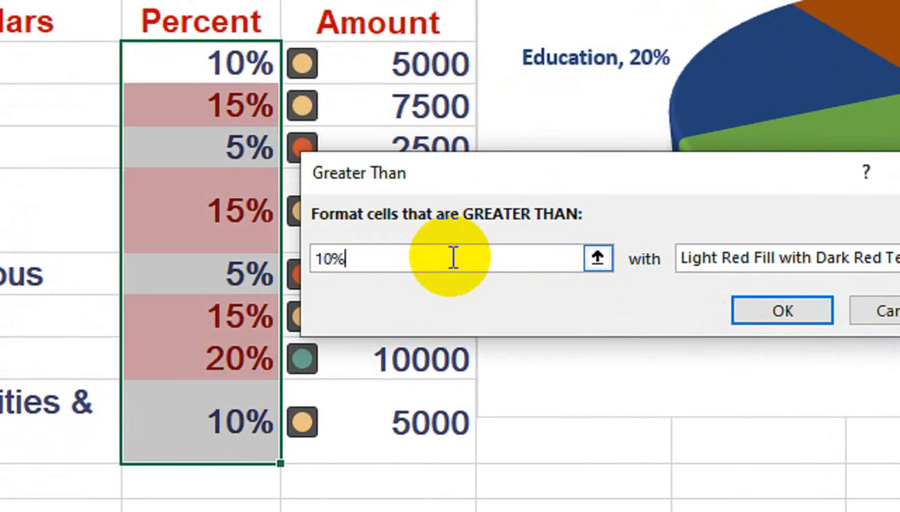
click(792, 257)
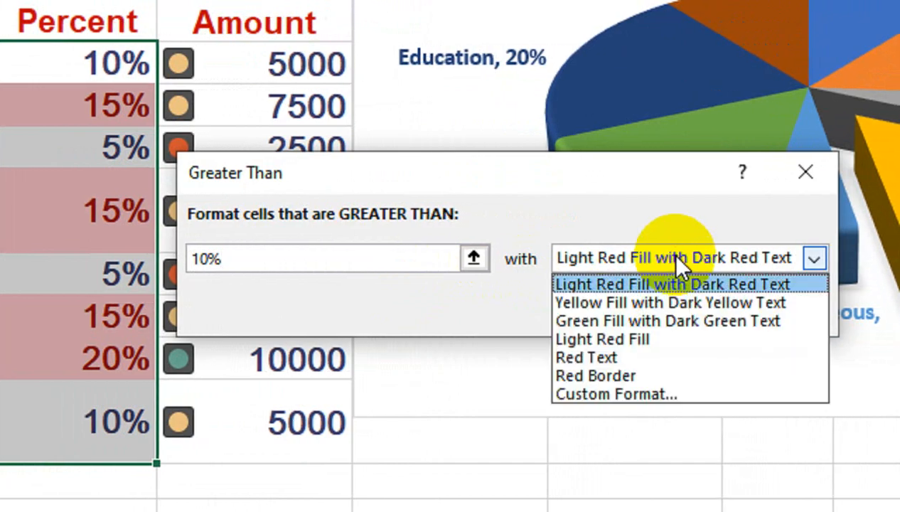
click(590, 394)
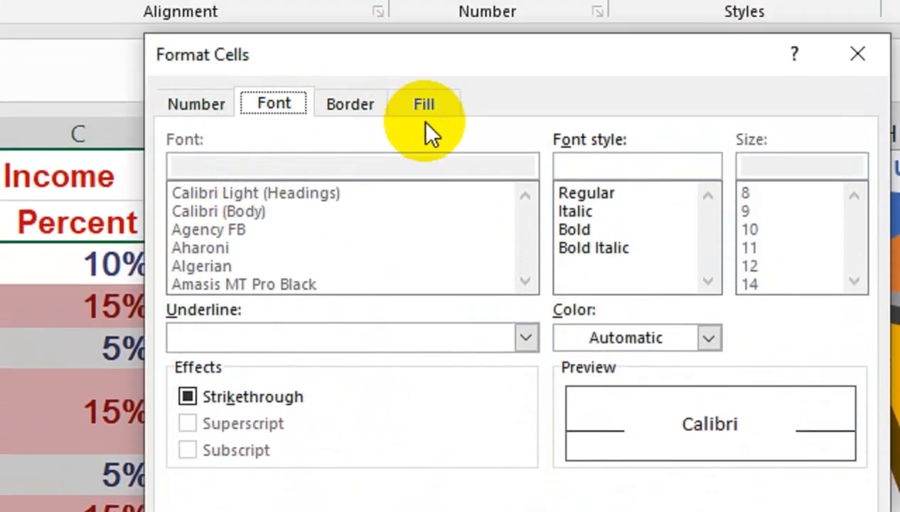
Give the rule's custom format a red fill and bold white text, and apply the rule to the Percent cells.
click(423, 118)
click(192, 403)
click(274, 126)
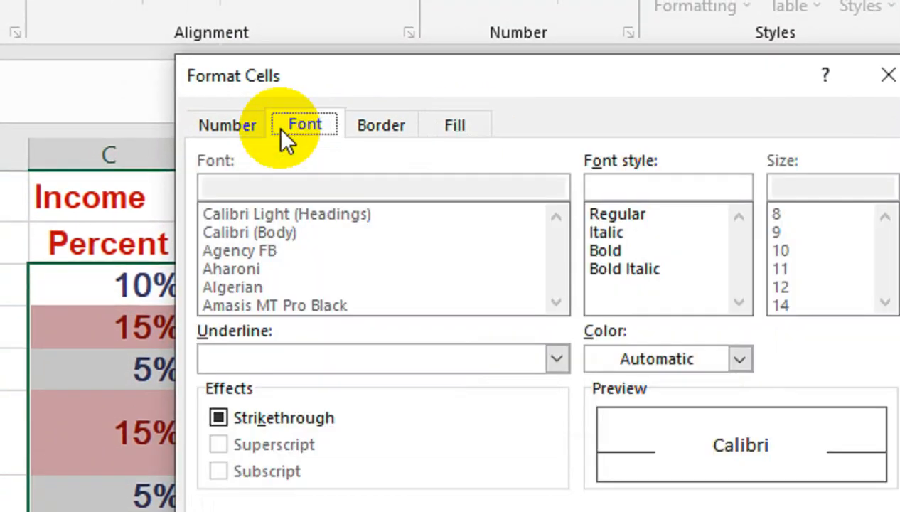
click(619, 271)
click(606, 250)
click(612, 360)
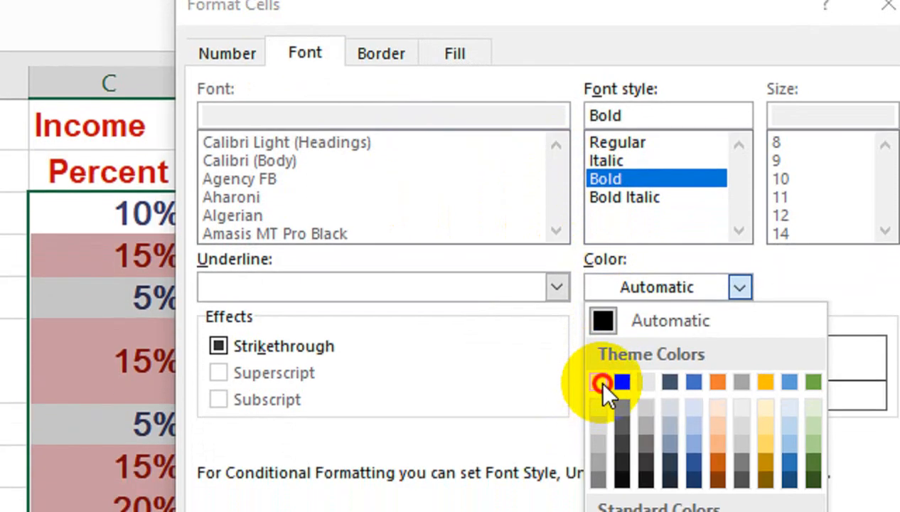
click(602, 383)
click(580, 464)
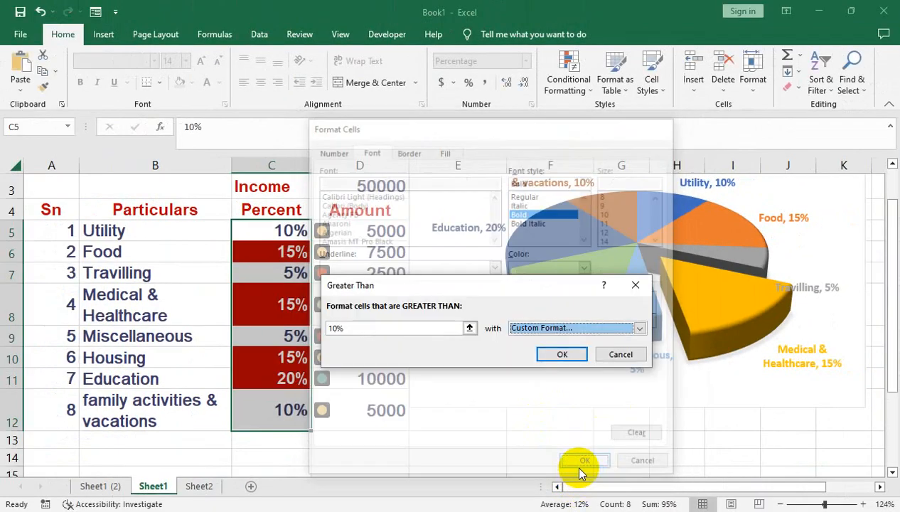
click(562, 354)
scroll(185, 307, up, 1)
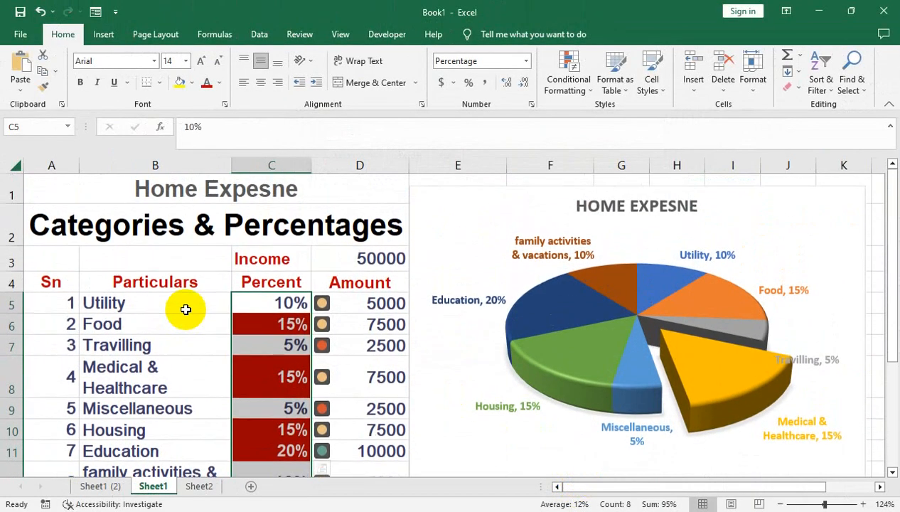
click(207, 324)
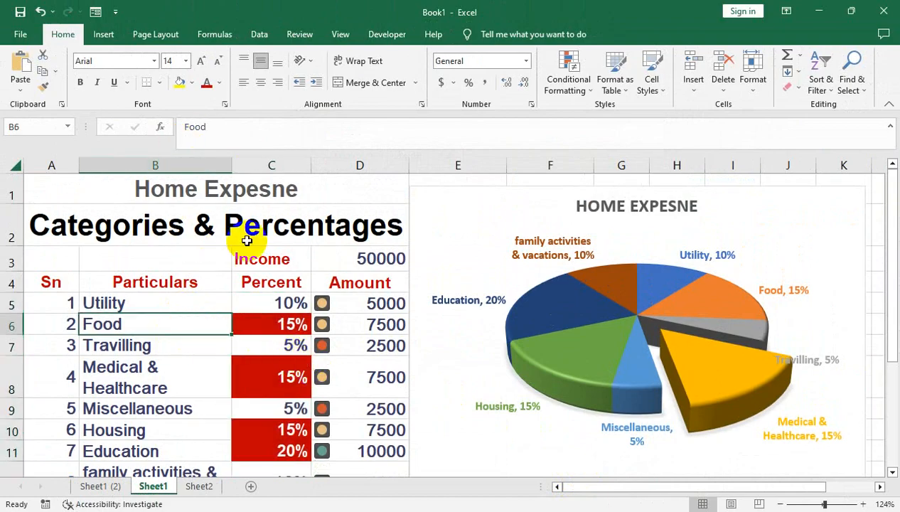